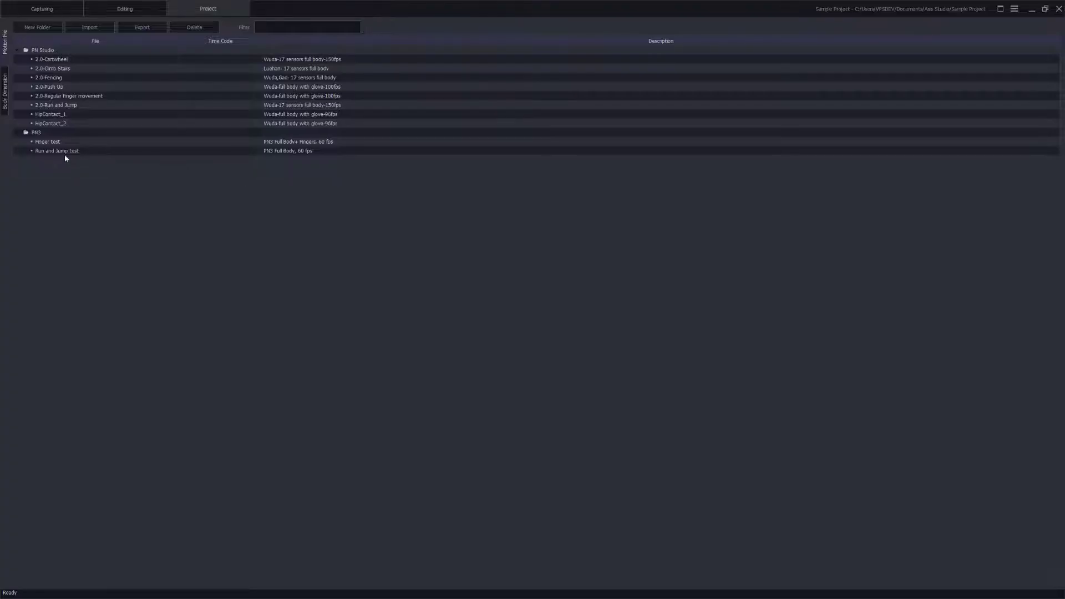
# Open the "Run and Jump test" take of the PN3 folder for editing and scrub its timeline to frame 518
pyautogui.doubleClick(57, 151)
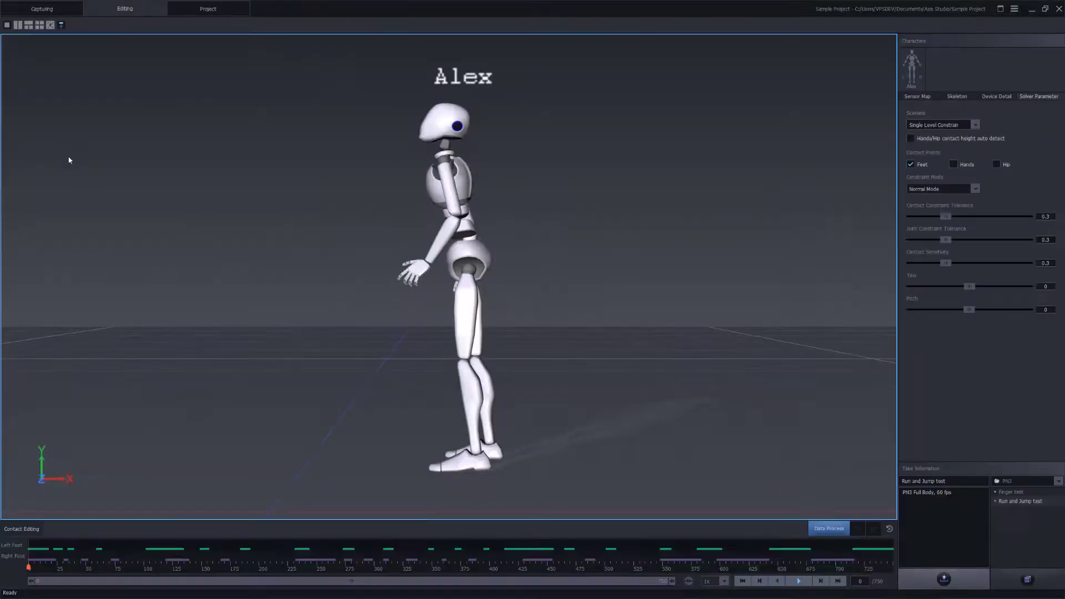
pyautogui.moveTo(101, 567); pyautogui.dragTo(624, 578)
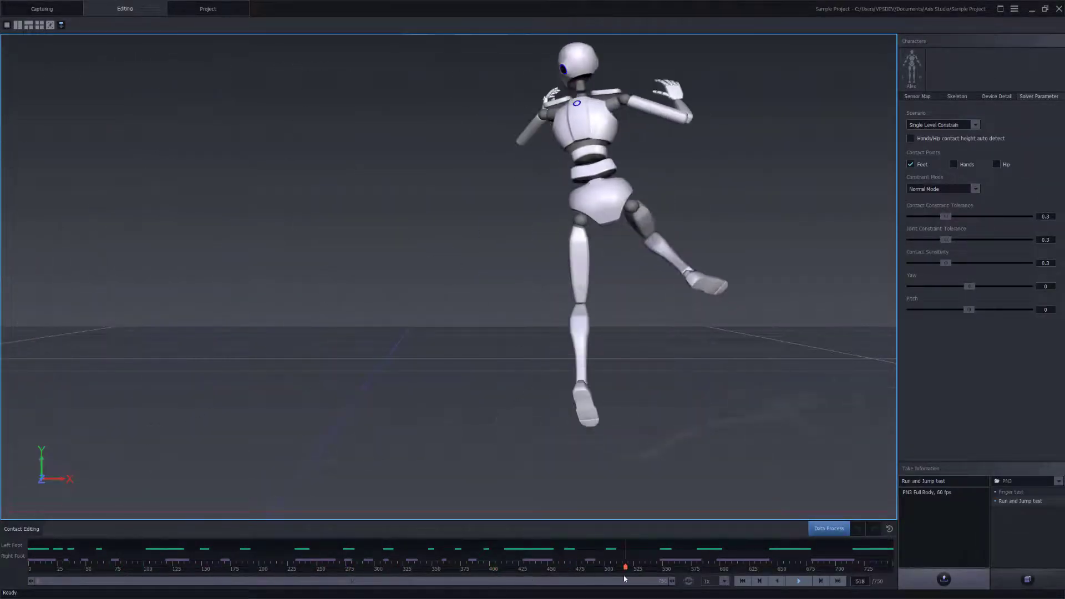
pyautogui.click(1058, 480)
pyautogui.click(1024, 509)
# Enable BVH - Edit broadcasting in the BVH Broadcasting settings
pyautogui.click(1013, 9)
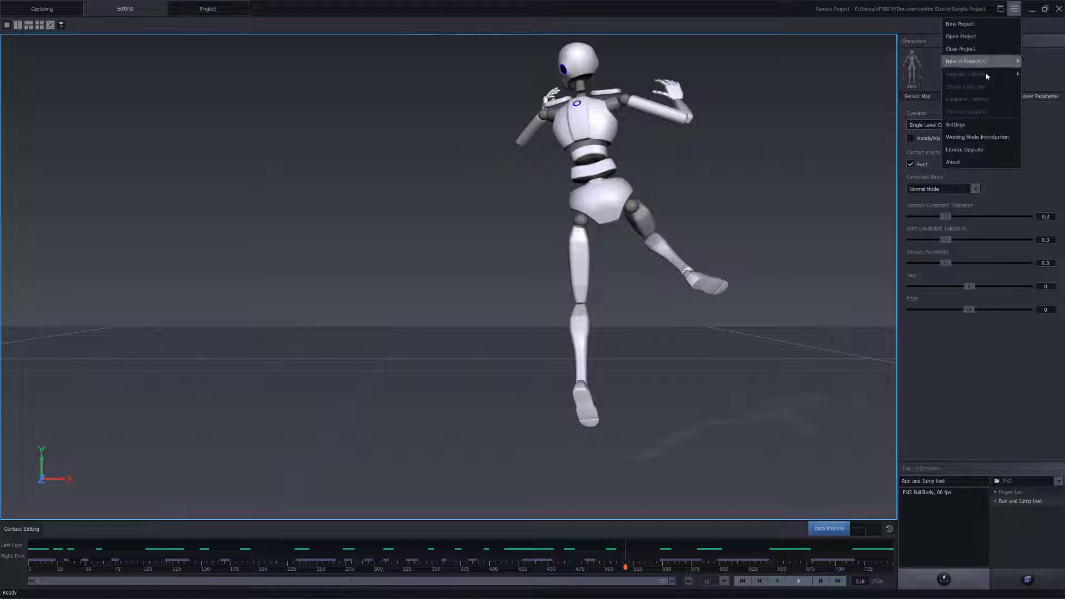
pyautogui.click(959, 125)
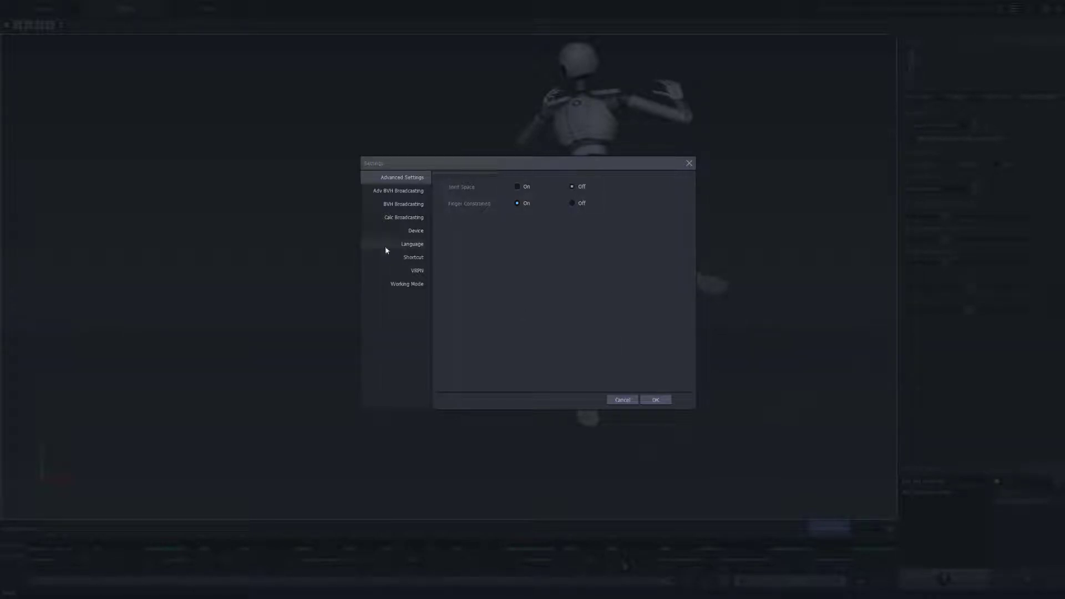
pyautogui.click(400, 205)
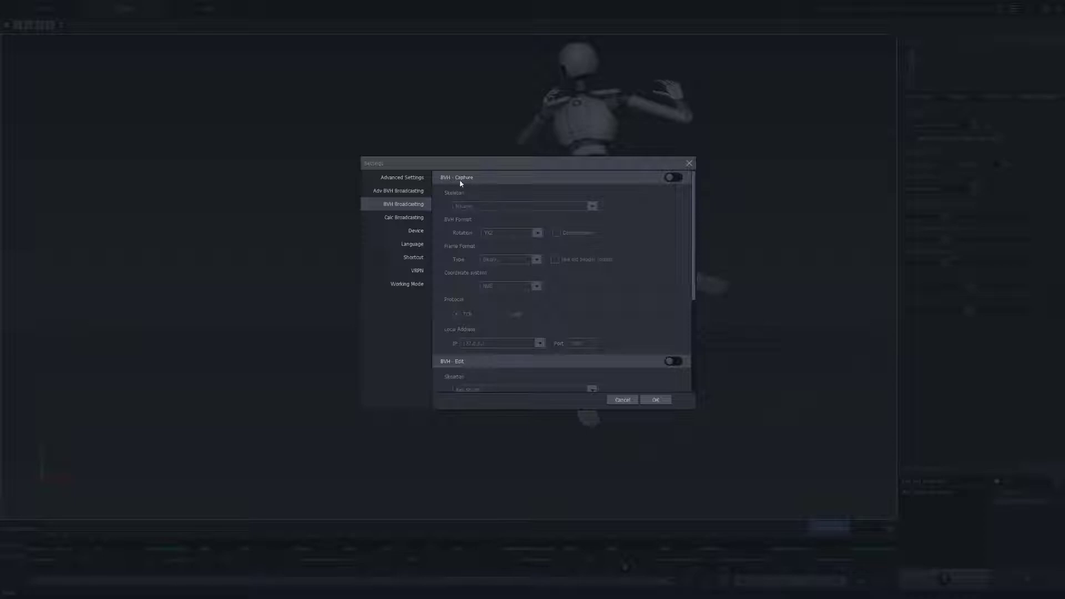
pyautogui.scroll(-4, 497, 340)
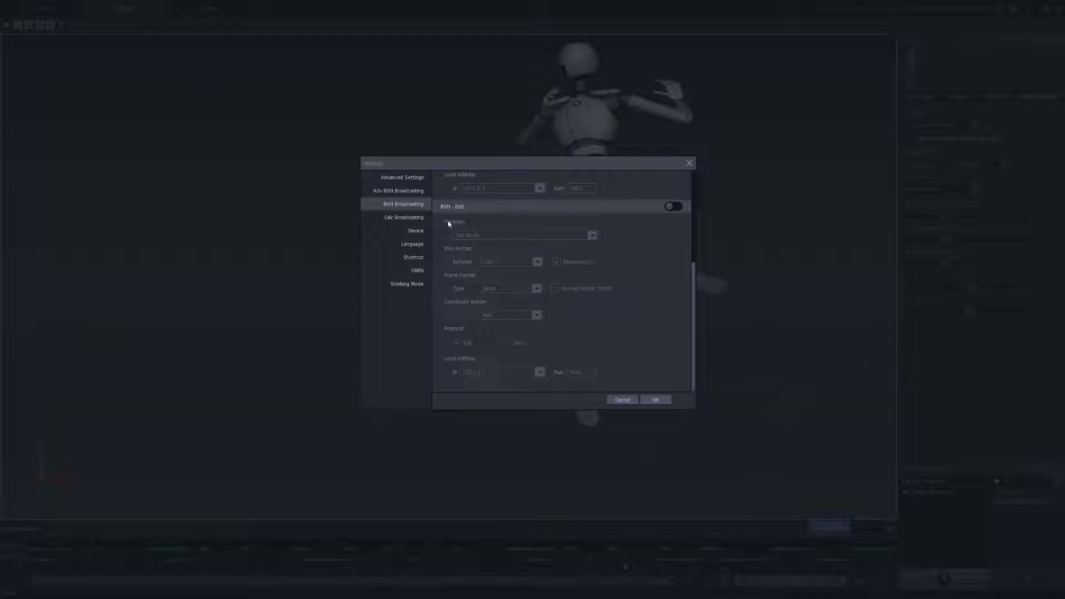
pyautogui.click(676, 206)
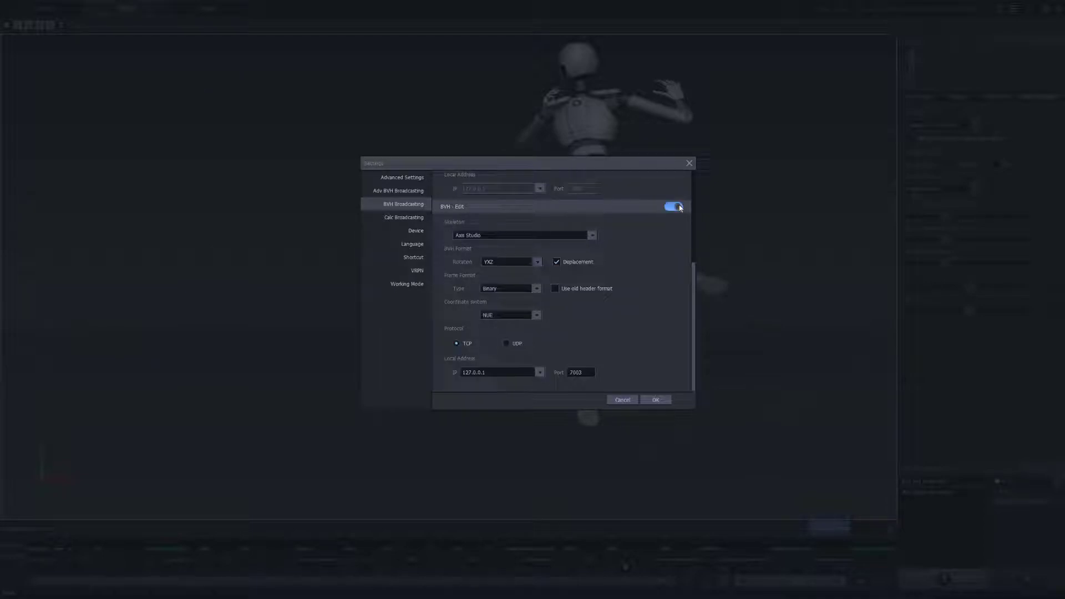
# Set BVH - Edit to the Unreal Engine skeleton without displacement, use local IP 127.0.0.1, apply the settings and play the take
pyautogui.click(522, 236)
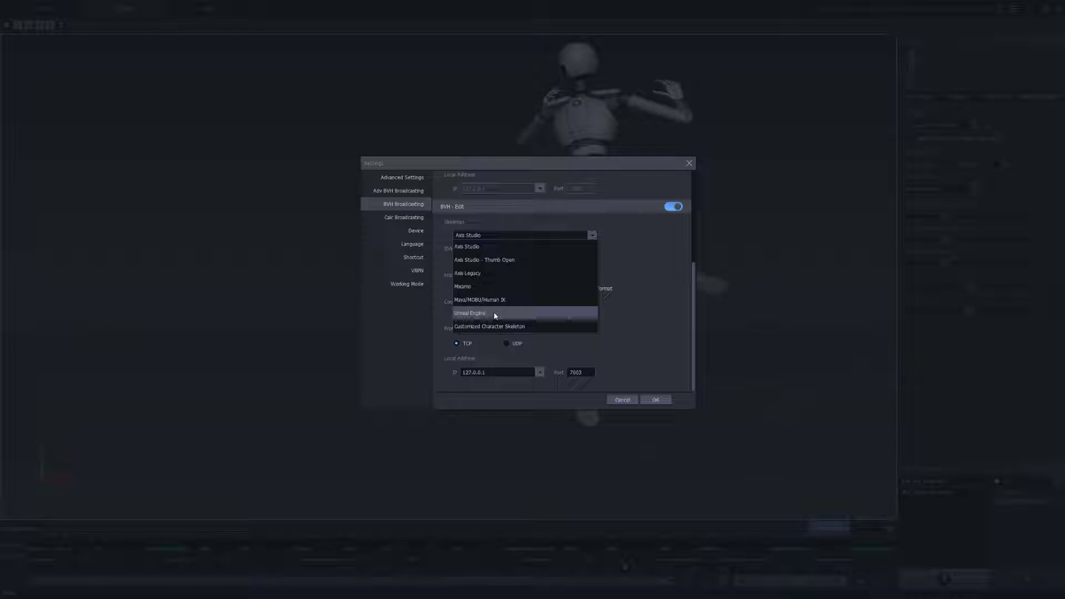
pyautogui.click(495, 314)
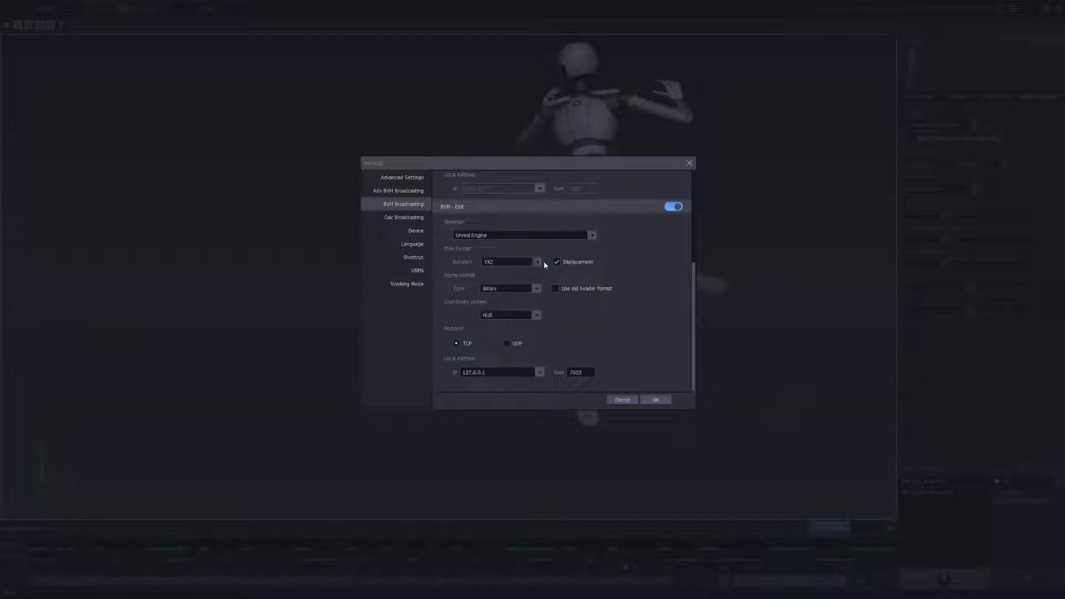
pyautogui.click(556, 262)
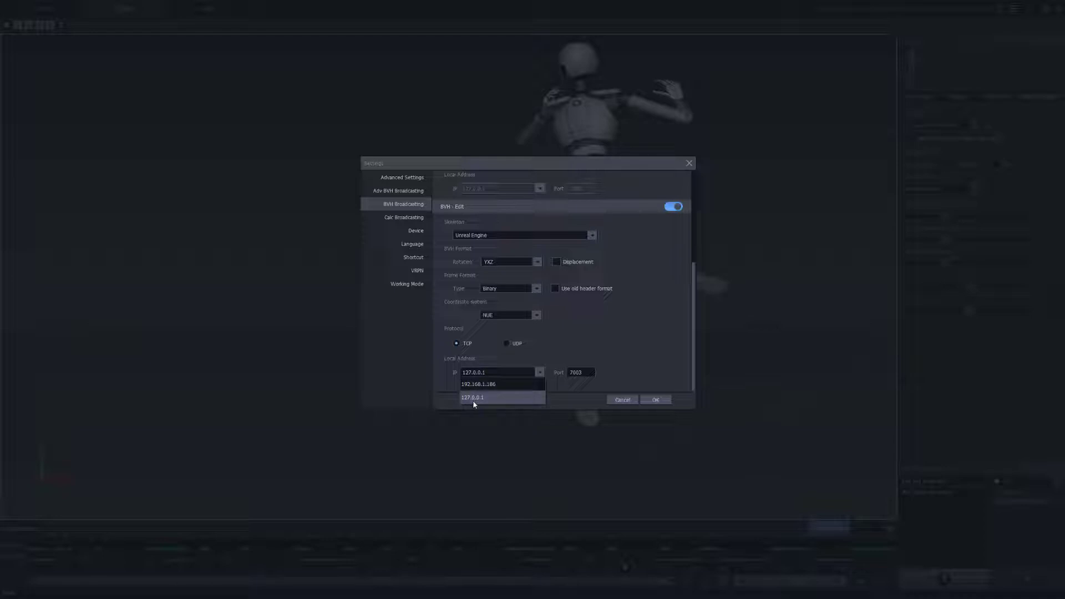
pyautogui.click(474, 397)
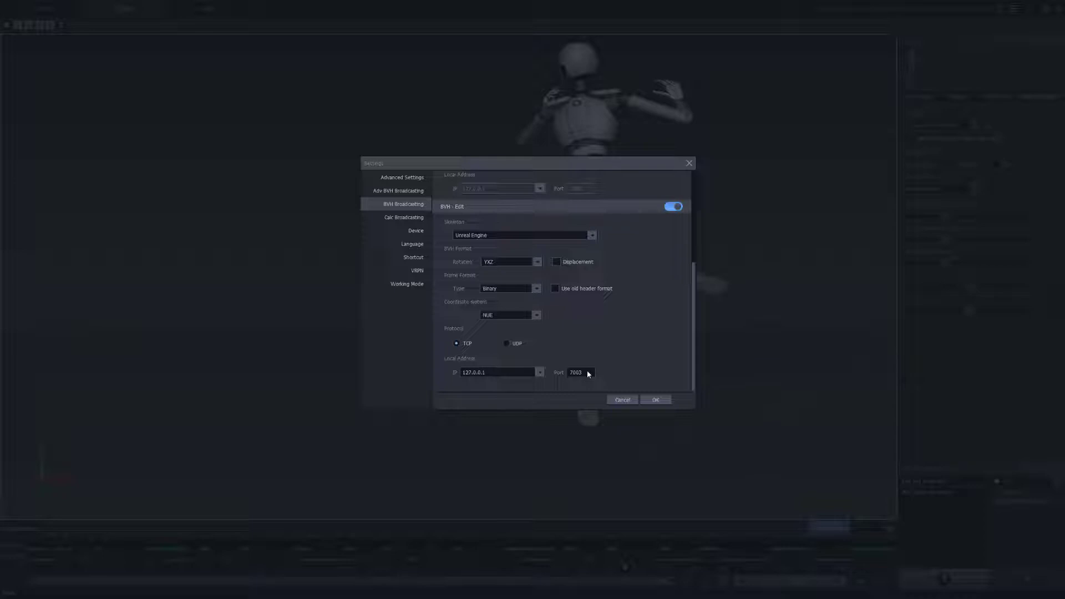
pyautogui.click(651, 400)
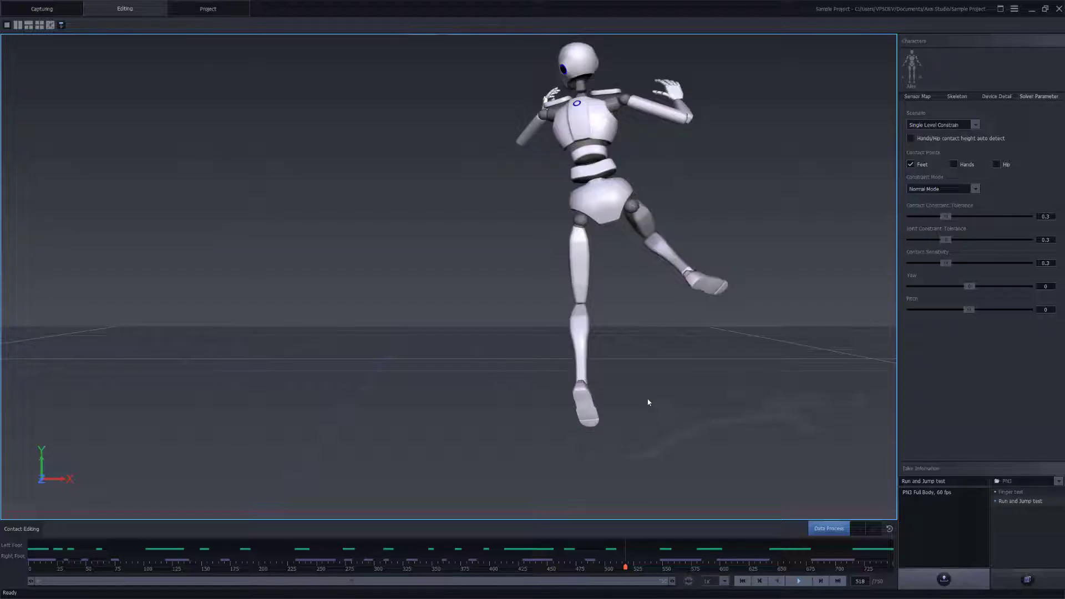
pyautogui.click(799, 581)
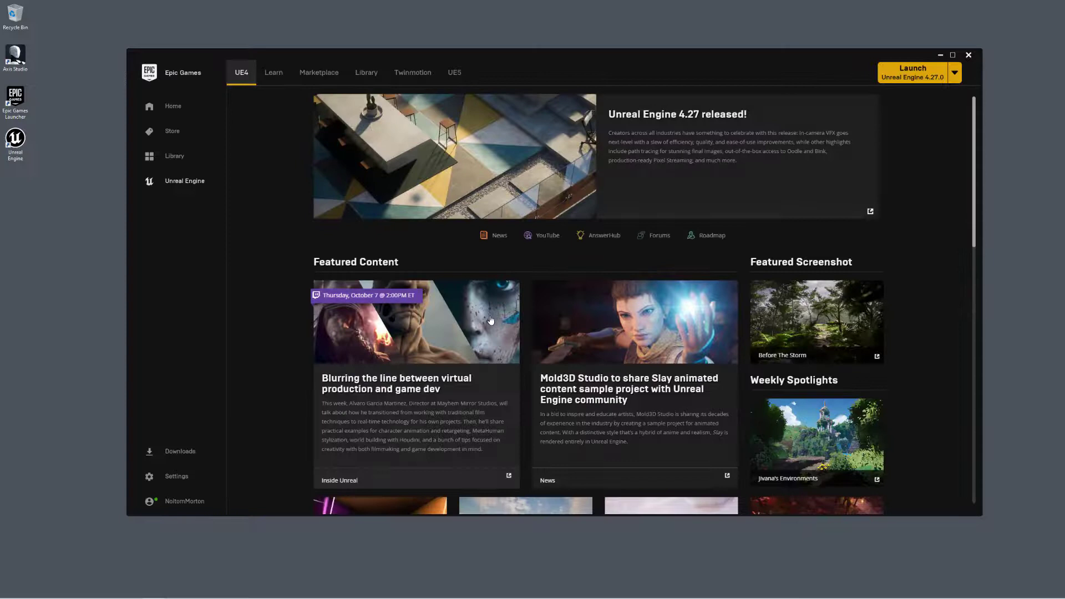
# In the Epic Games Launcher library, check which plugins are installed for Unreal Engine 4.27.0
pyautogui.click(366, 73)
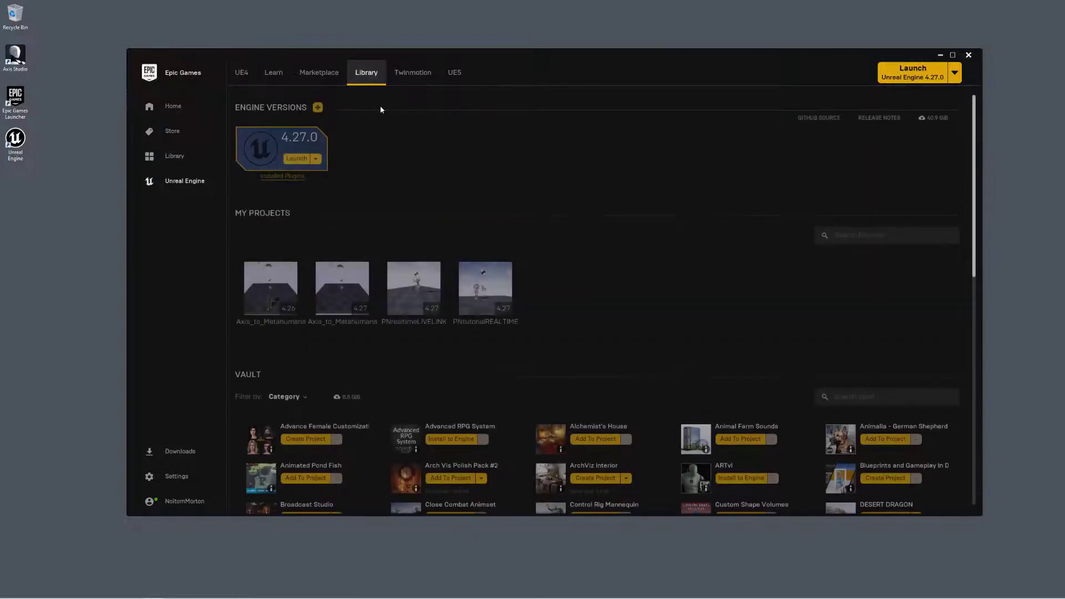
pyautogui.click(282, 177)
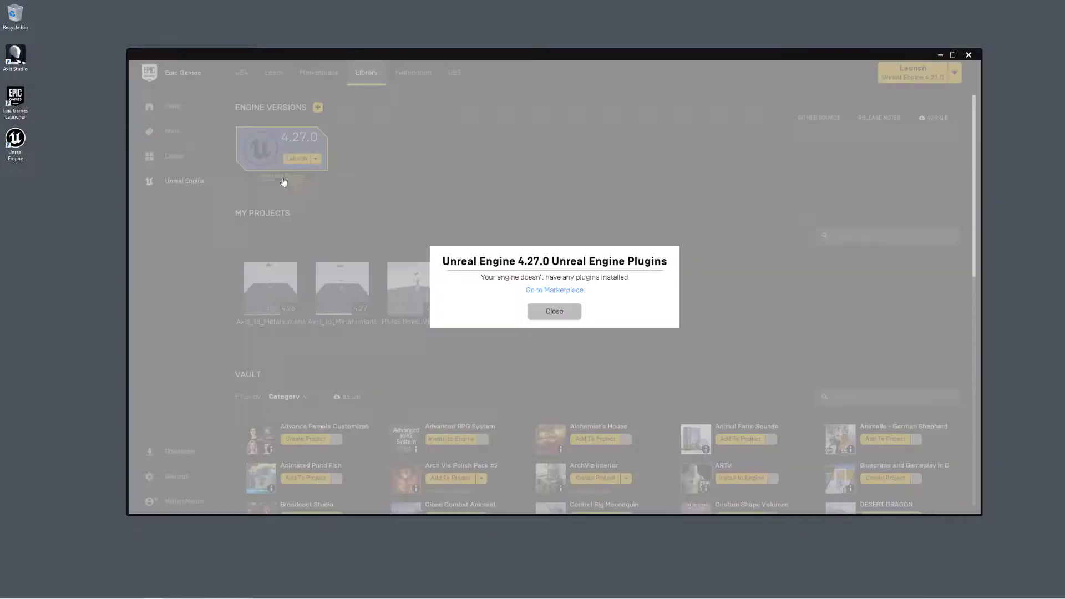
pyautogui.click(546, 313)
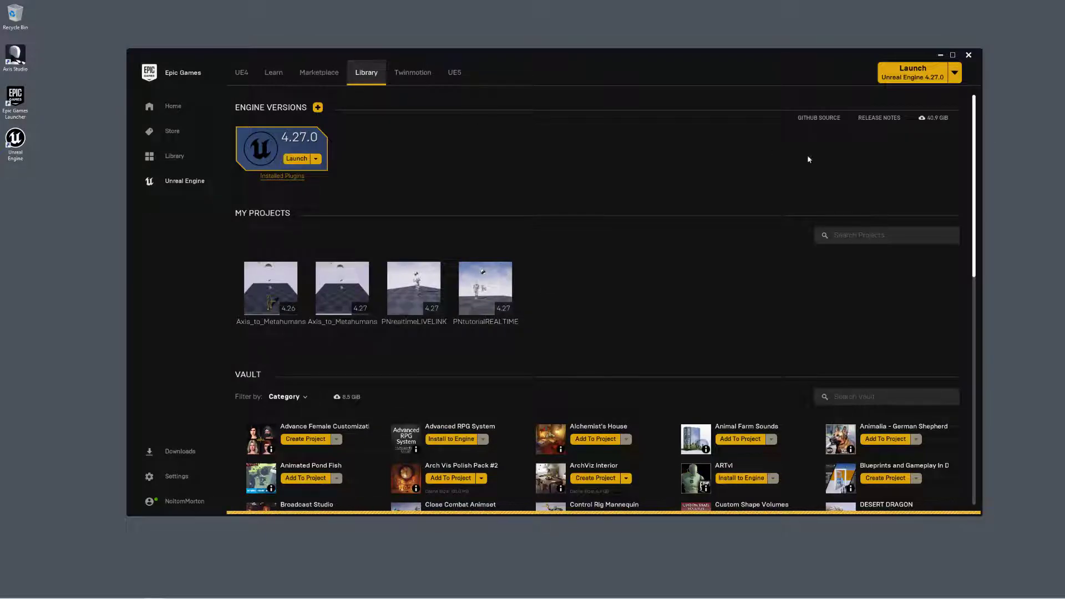
# Find the Neuron Live Link plugin in the Marketplace and install it to the 4.27 engine
pyautogui.click(319, 72)
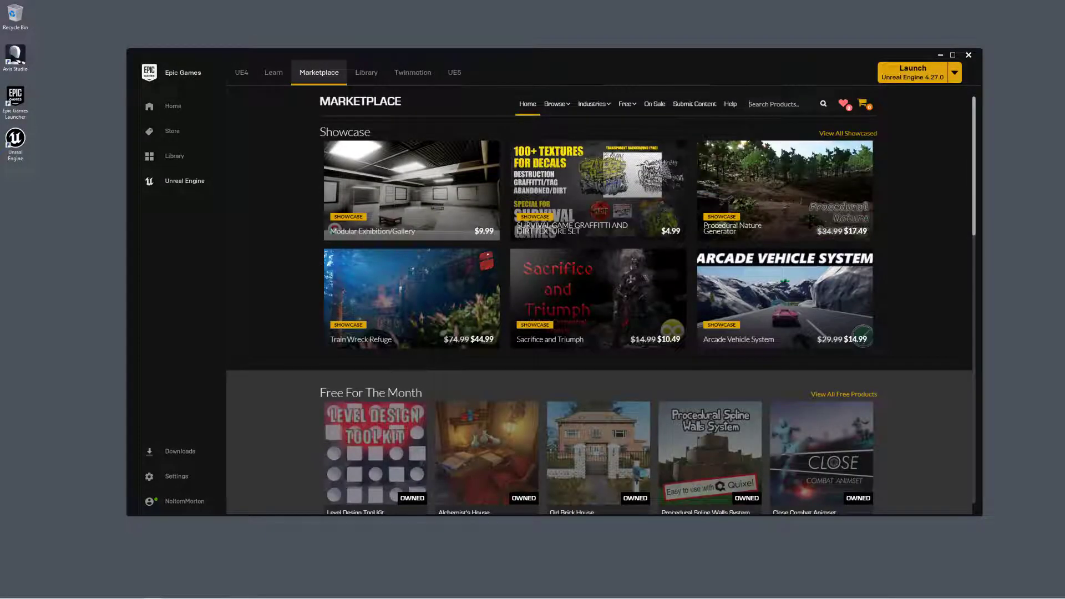
pyautogui.write('neuron')
pyautogui.click(795, 119)
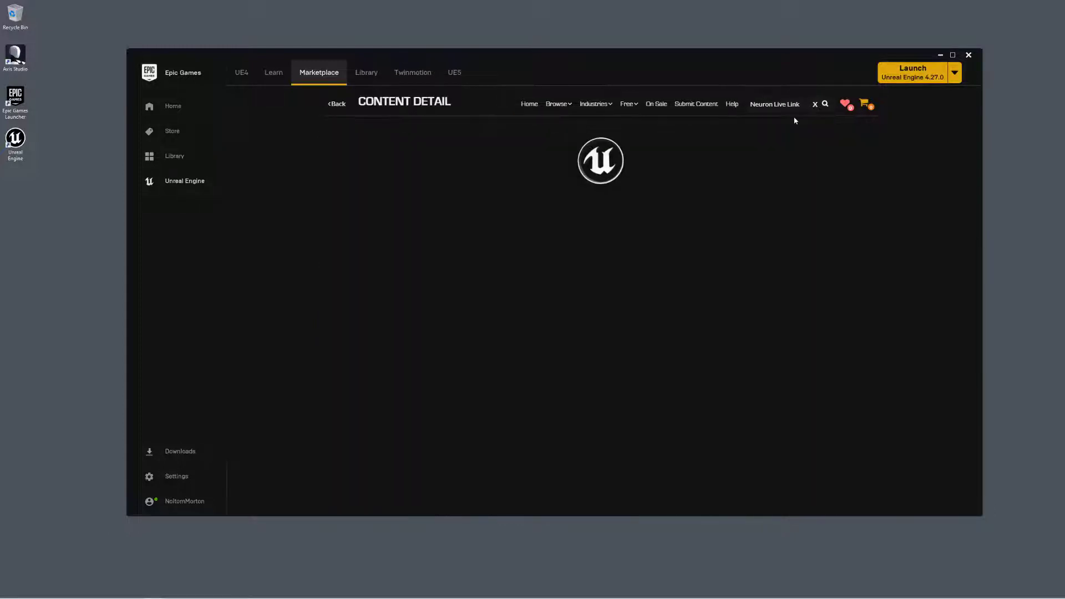
pyautogui.click(696, 274)
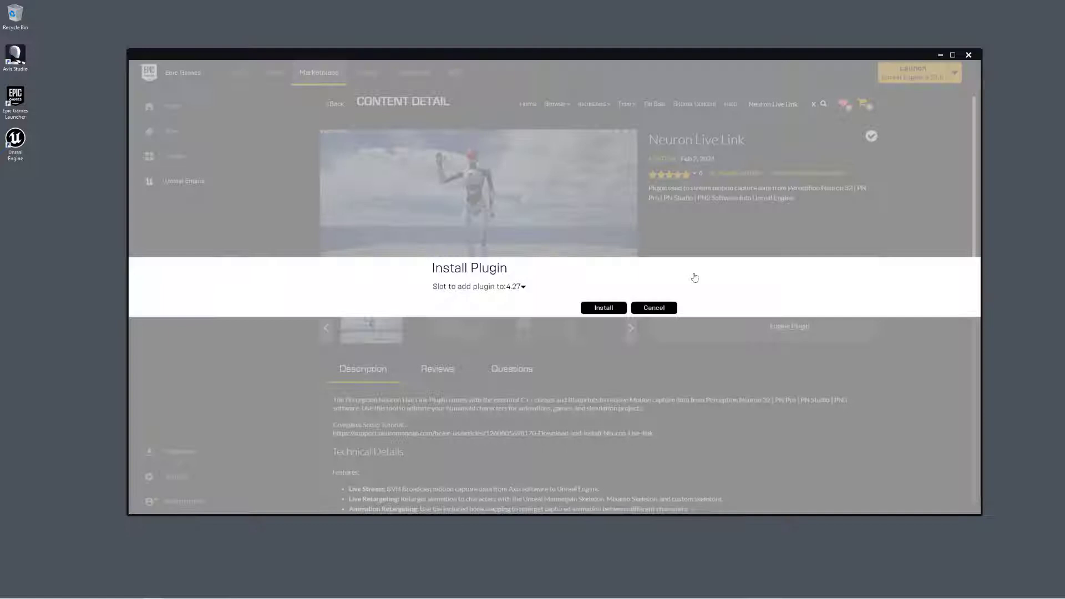
pyautogui.click(604, 308)
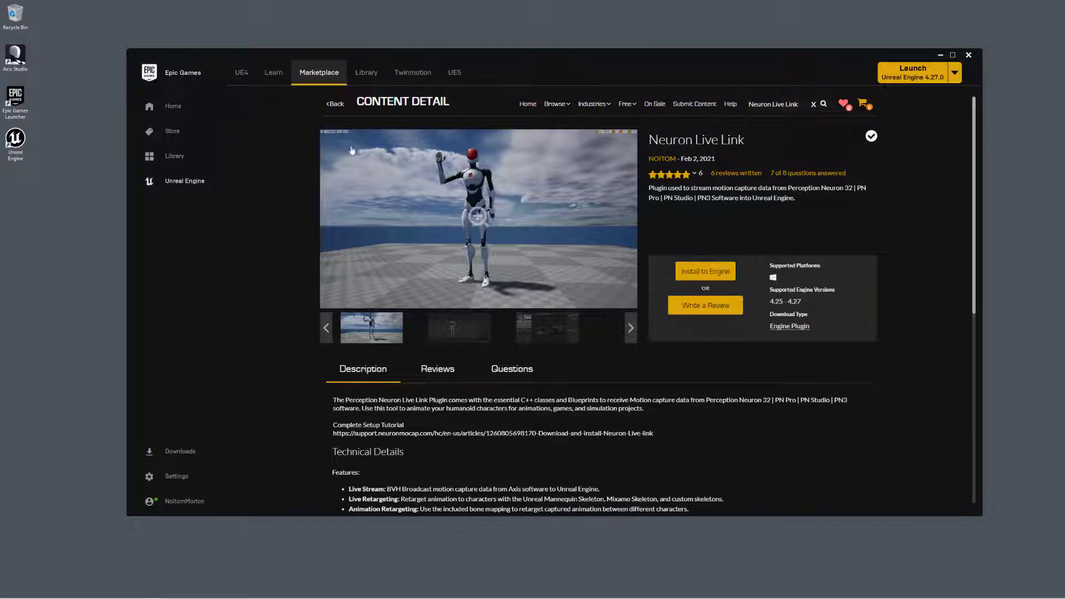
# Switch to Unreal Engine and create a Games project from the Blank template, without starter content, named PNneuronLIVELINK
pyautogui.click(364, 81)
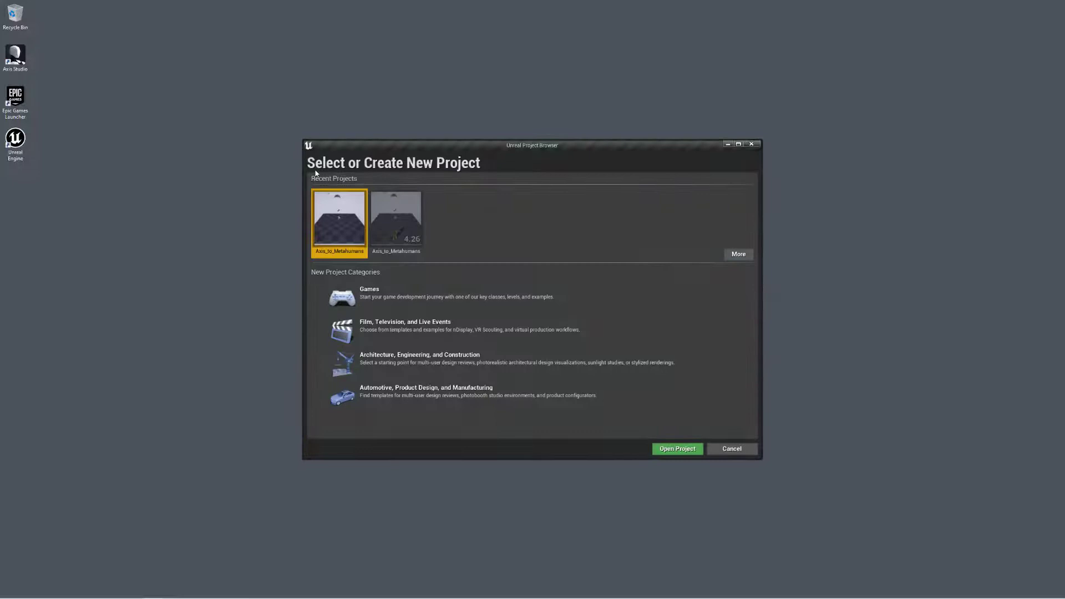
pyautogui.click(366, 292)
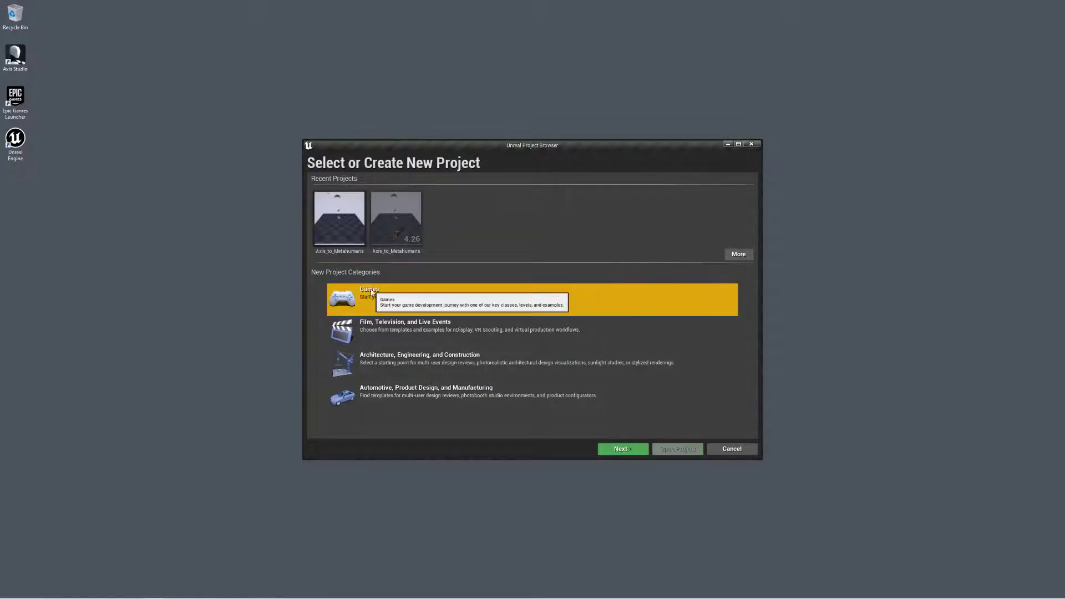
pyautogui.click(621, 451)
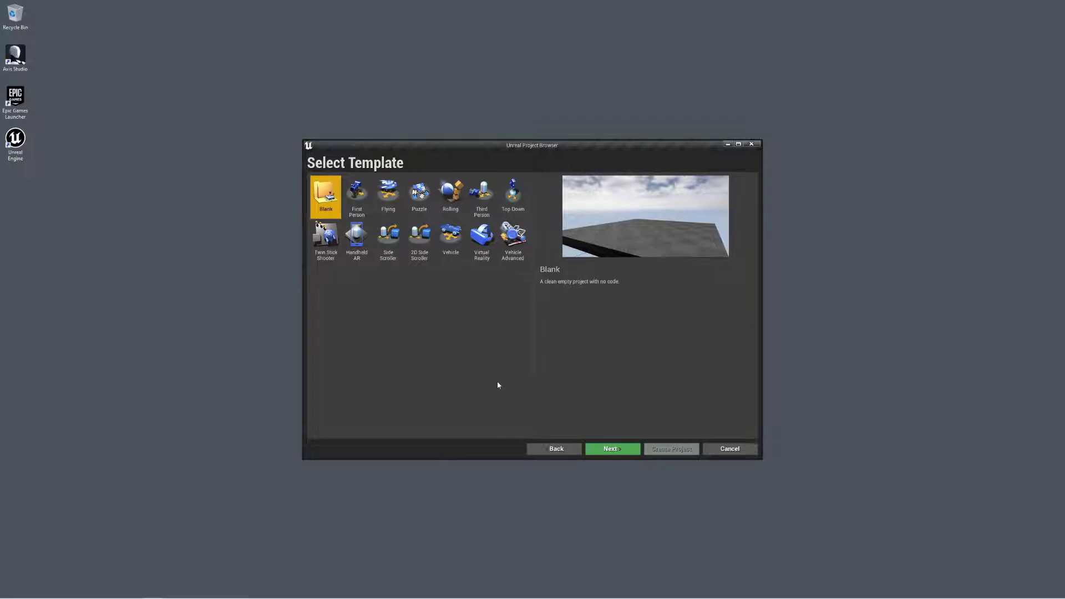
pyautogui.click(613, 449)
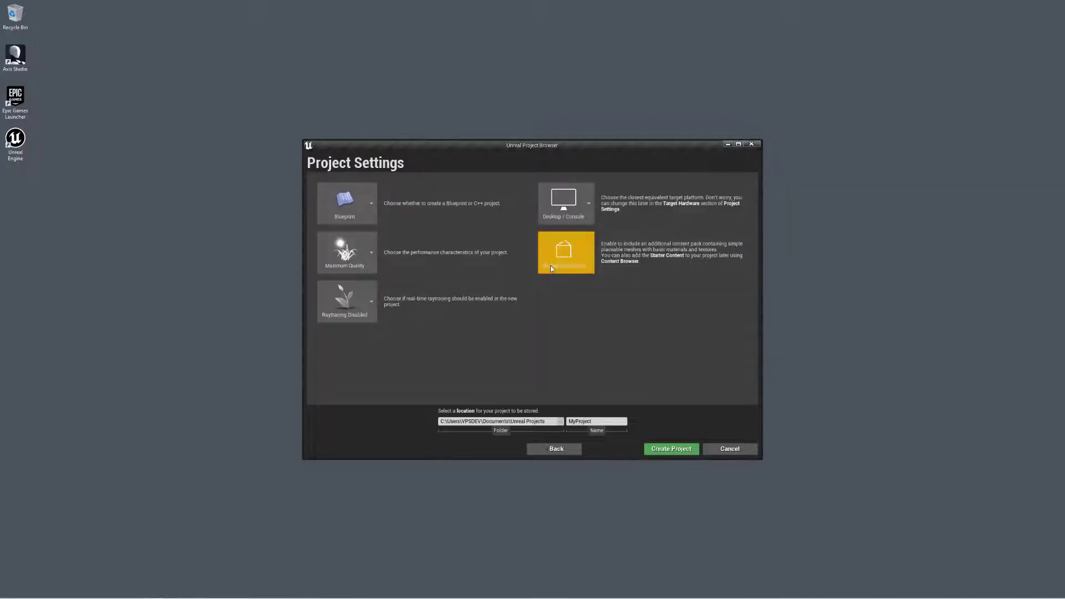
pyautogui.click(583, 422)
pyautogui.write('PN')
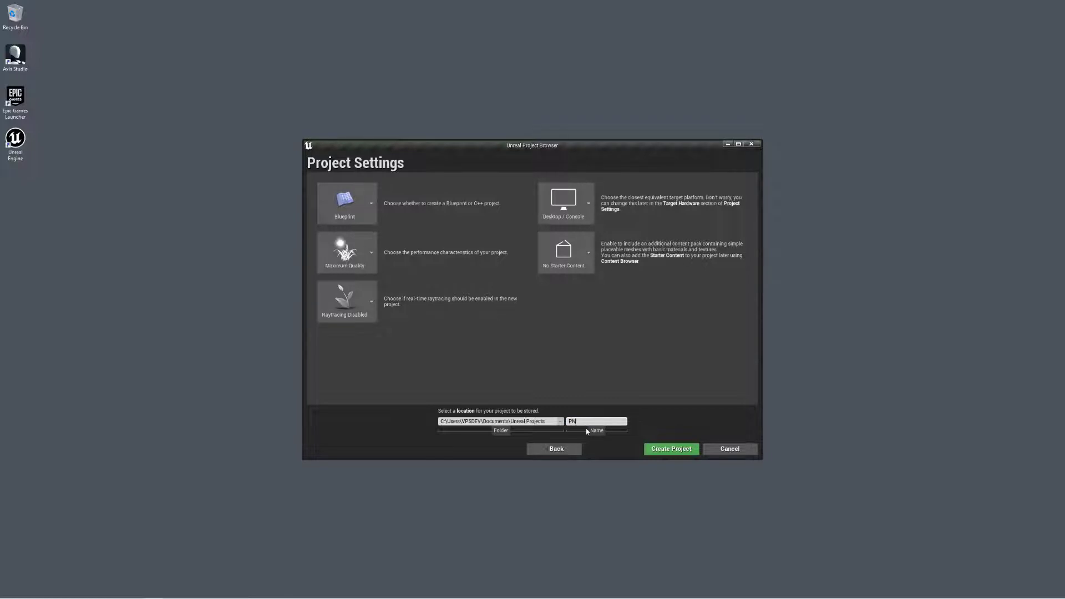
pyautogui.write('neuronLIVELINK')
pyautogui.click(670, 449)
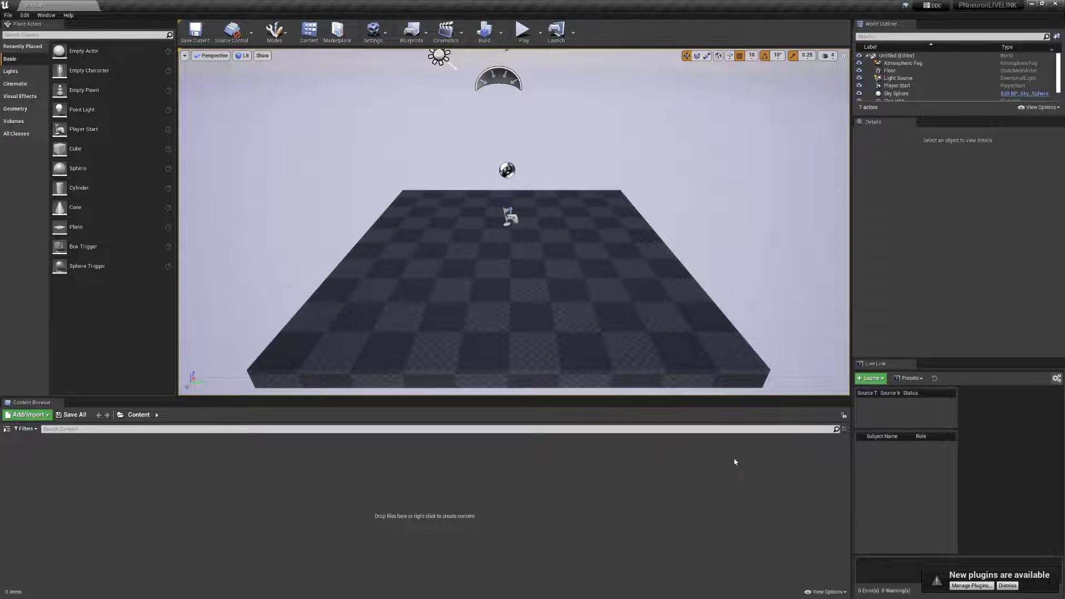
# Enable the installed Neuron Live Link code plugin for the project and accept its beta version
pyautogui.click(971, 585)
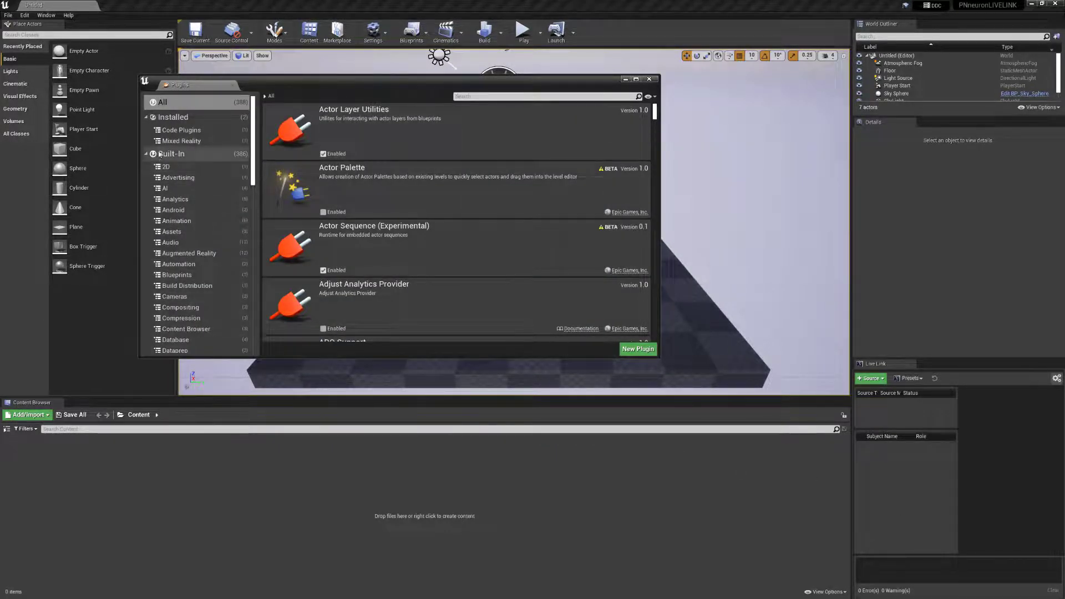
pyautogui.click(170, 132)
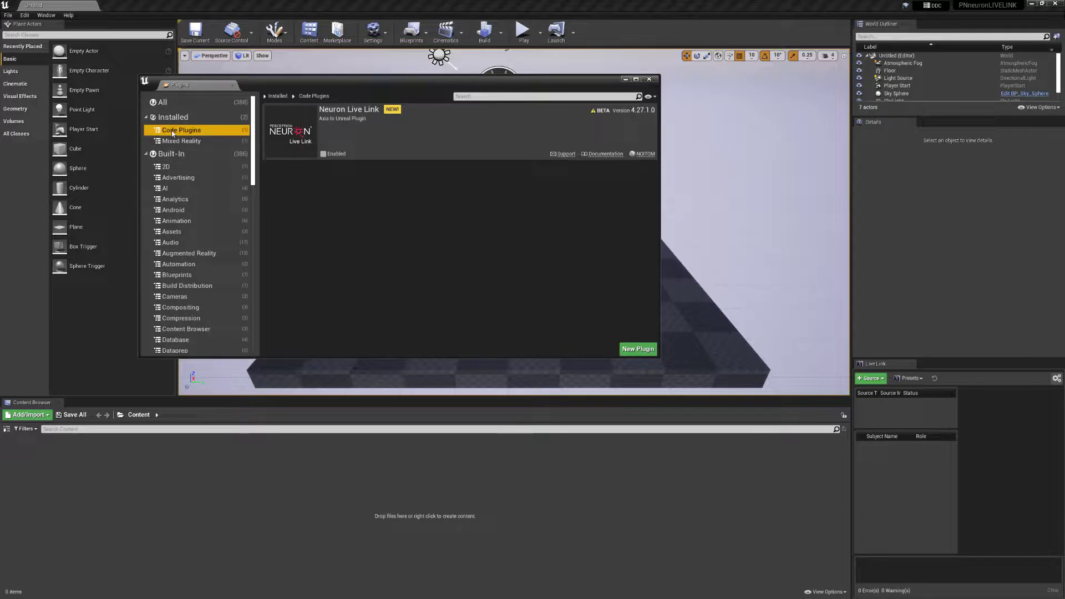
pyautogui.click(323, 154)
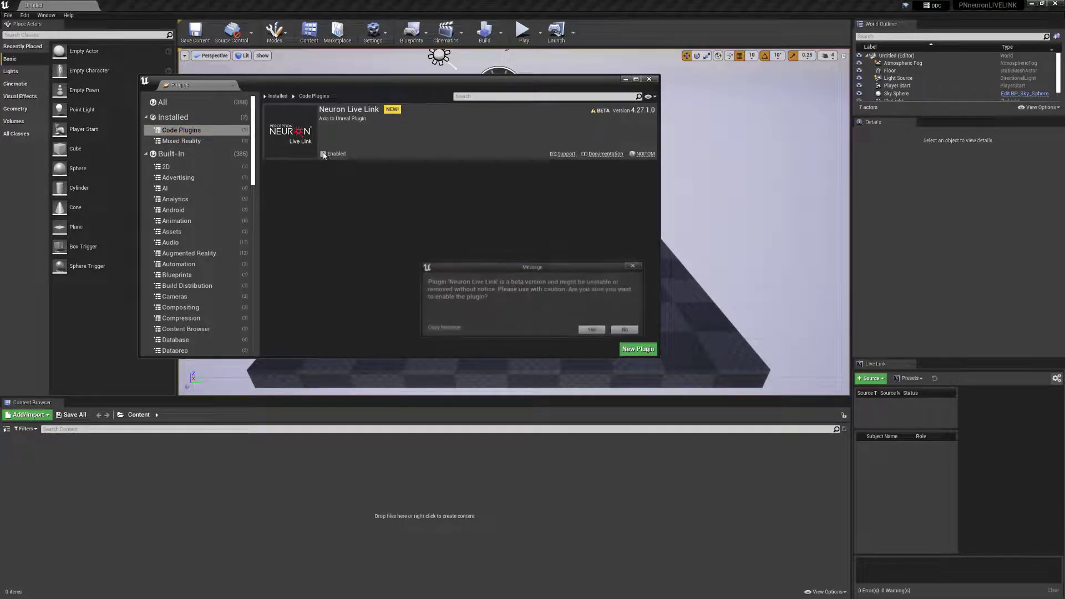
pyautogui.click(591, 330)
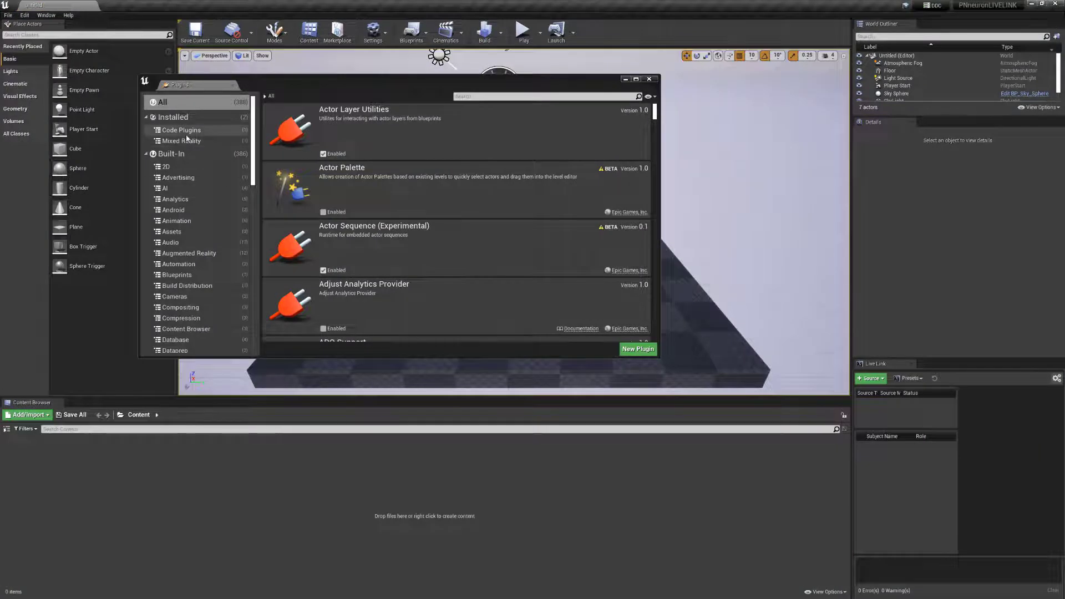
# Check that Neuron Live Link is enabled among the installed code plugins and close the plugin manager
pyautogui.click(186, 131)
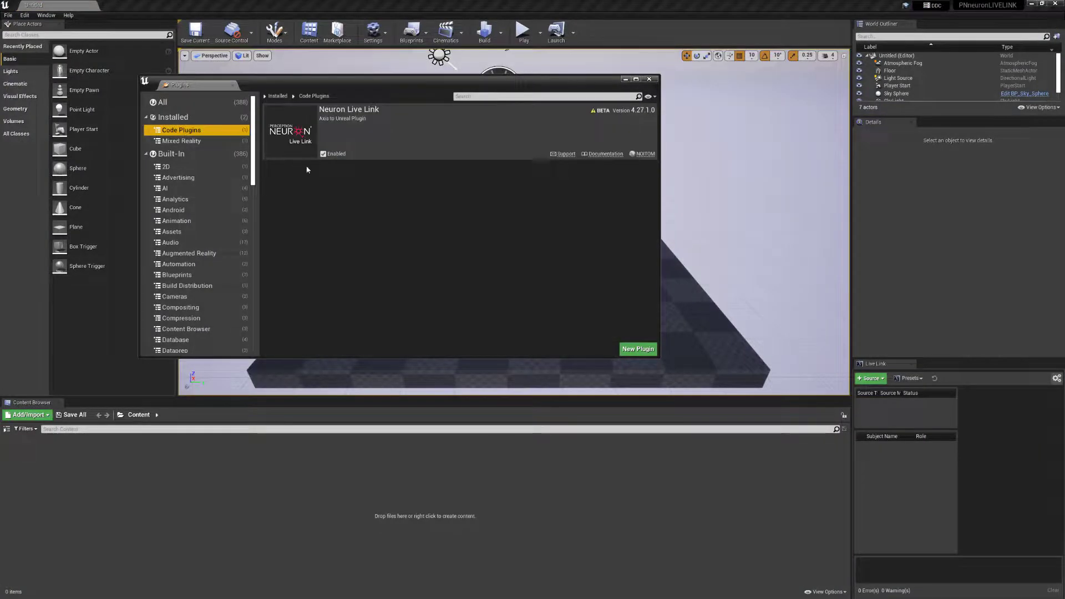
pyautogui.click(658, 83)
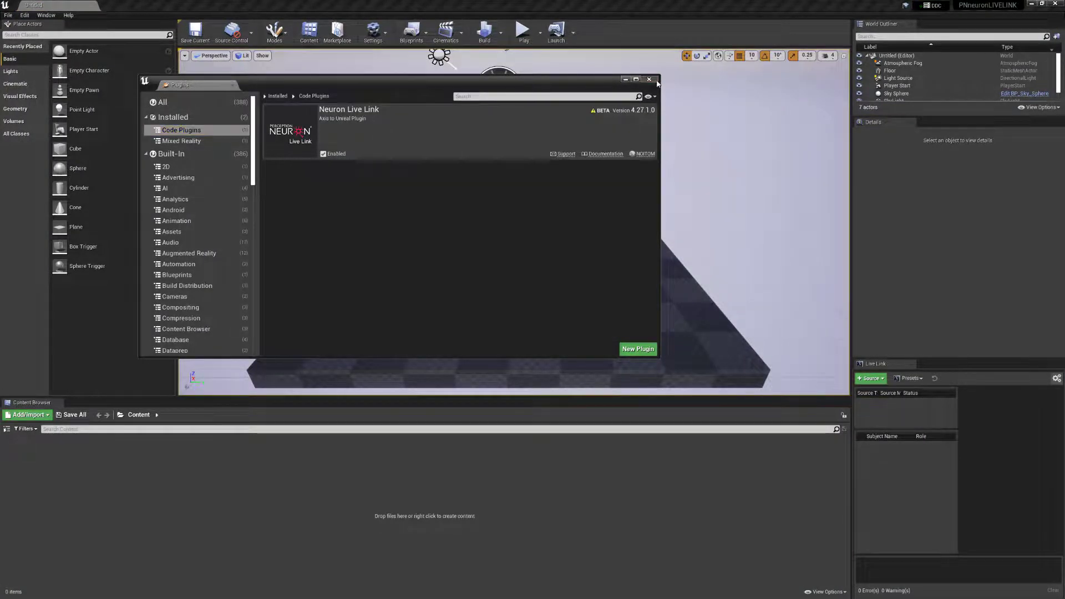
pyautogui.click(649, 79)
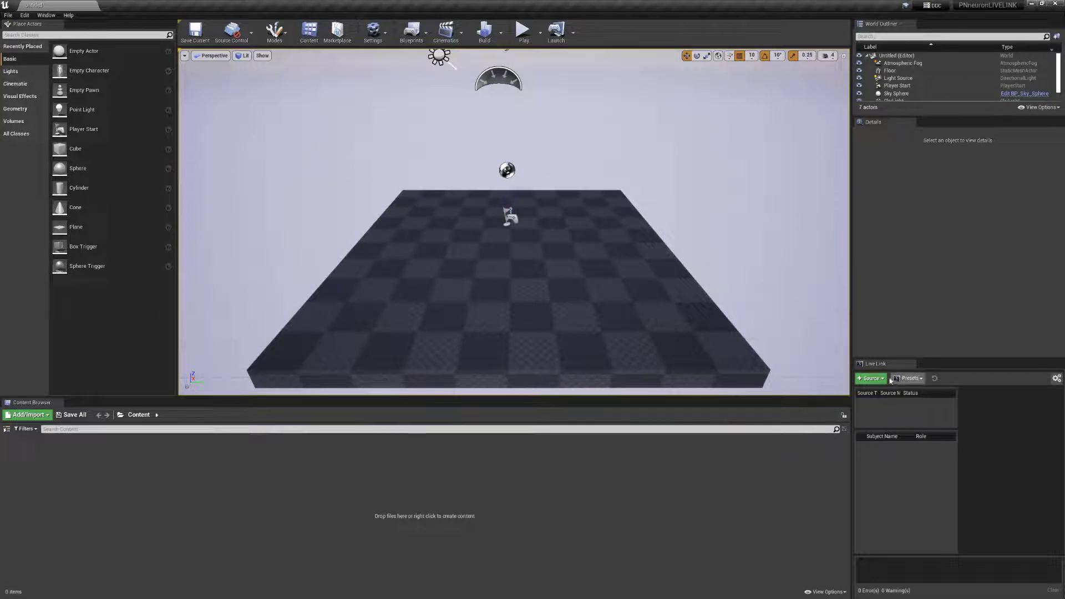
# Close the Live Link panel and reopen it in the level editor
pyautogui.click(913, 364)
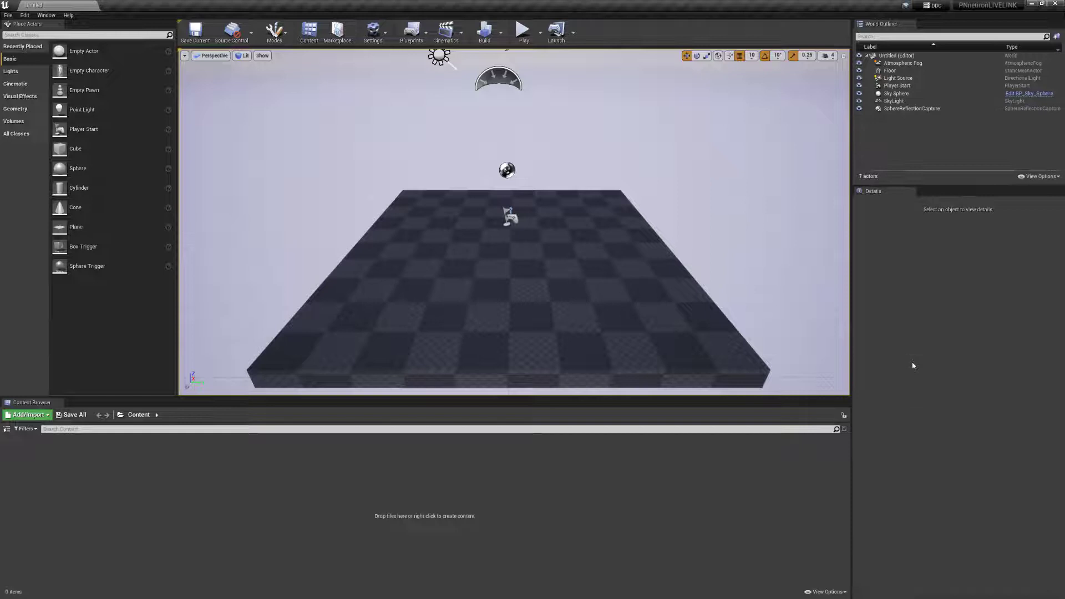
pyautogui.click(44, 16)
pyautogui.click(60, 113)
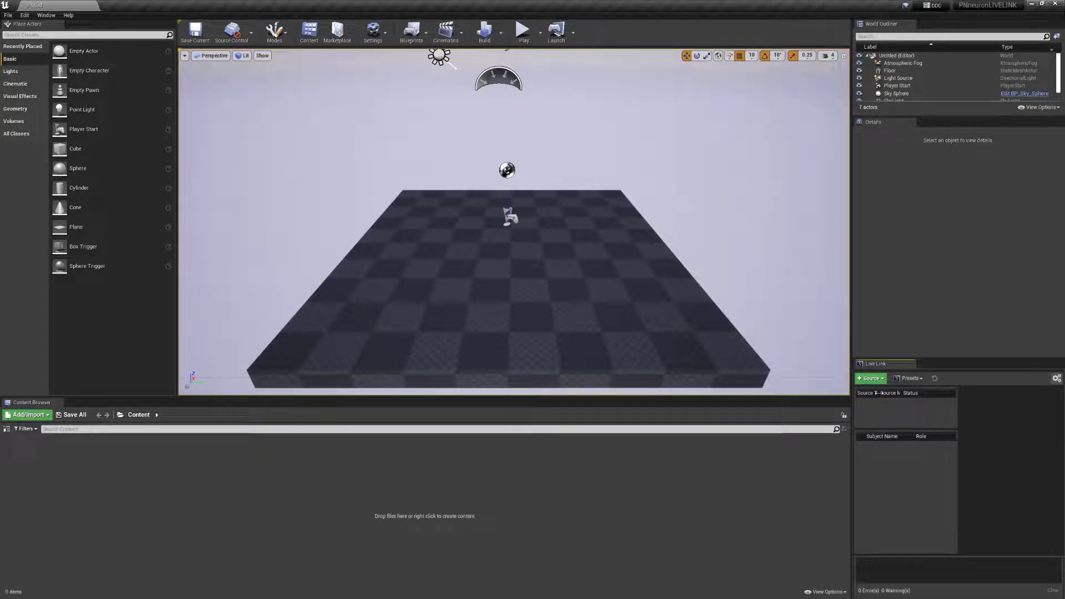
# Add an Axis Neuron Live source to Live Link
pyautogui.click(877, 379)
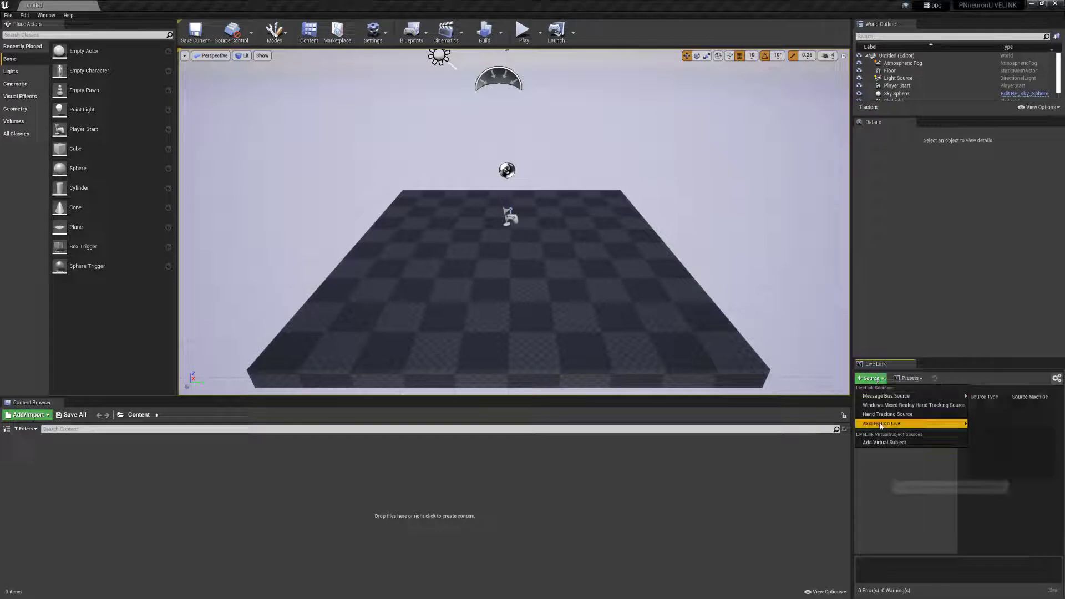
pyautogui.moveTo(881, 424)
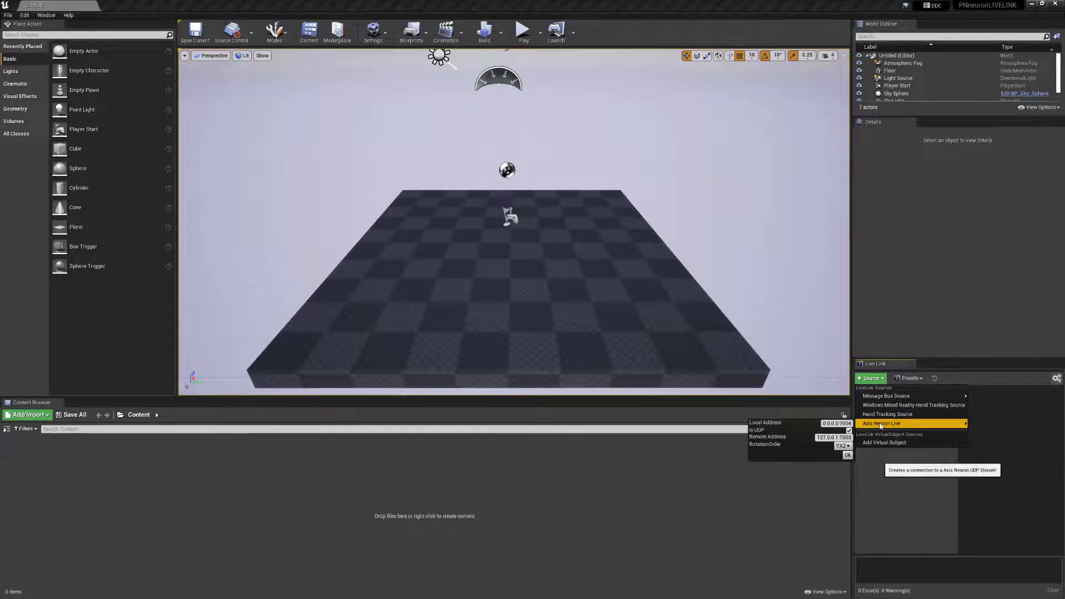
pyautogui.click(847, 455)
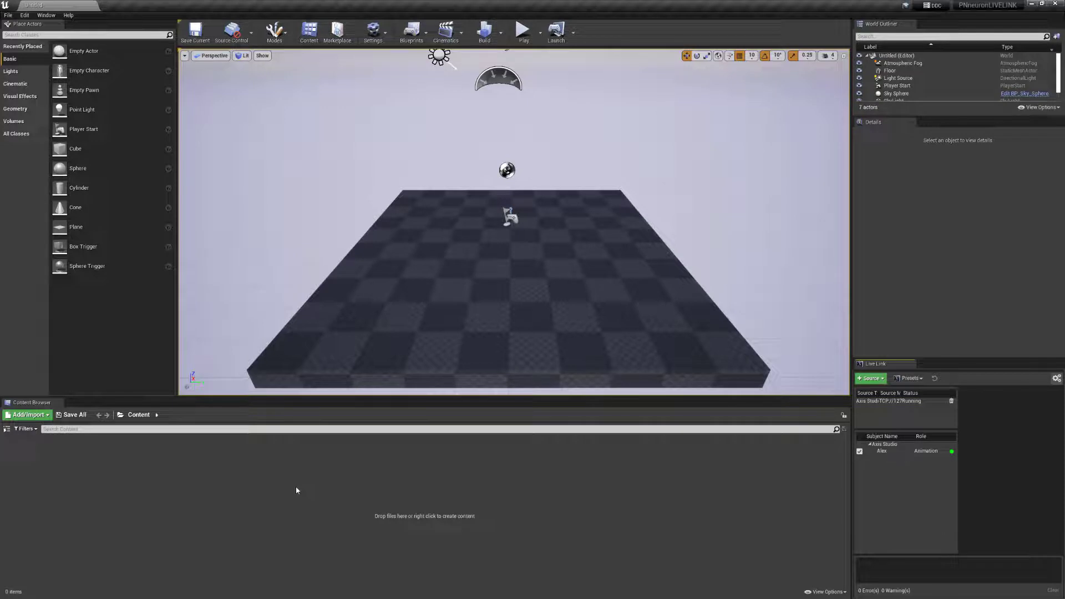
# Add the Third Person Blueprint feature pack to the project and close the content dialog
pyautogui.click(26, 415)
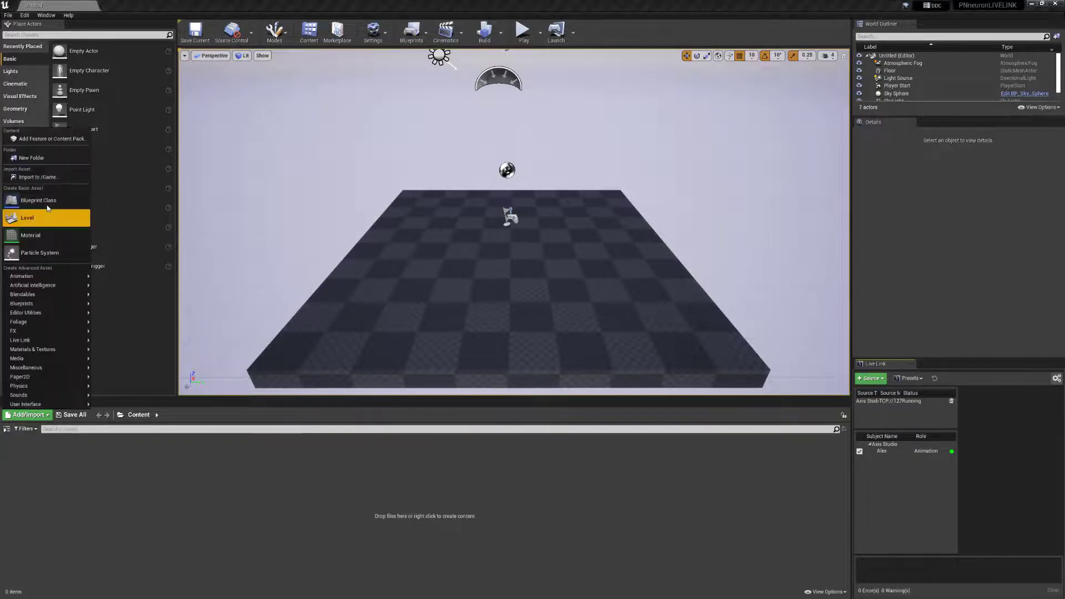
pyautogui.click(59, 139)
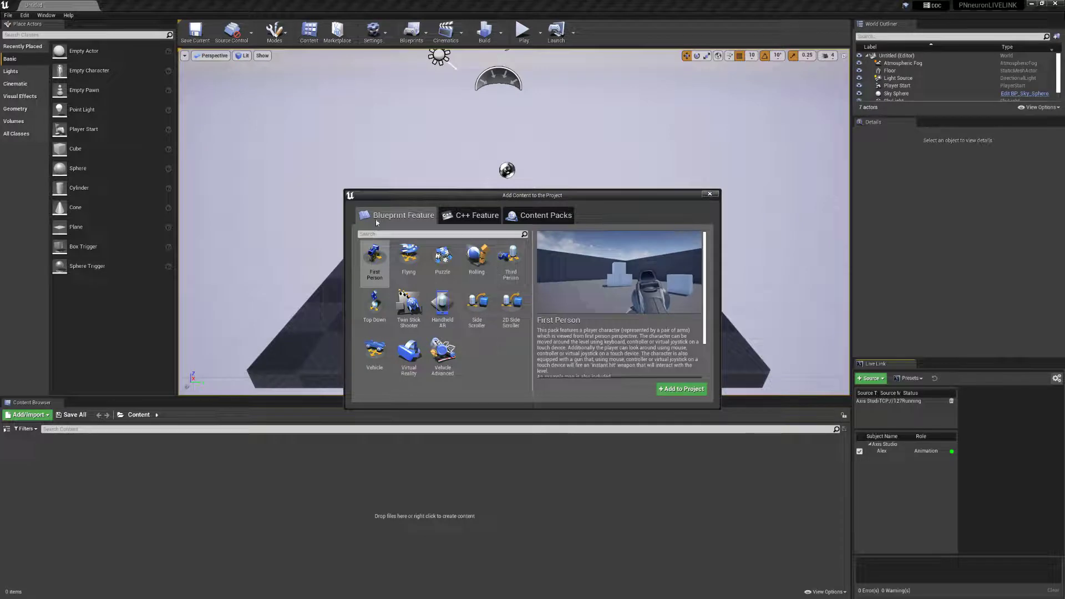
pyautogui.click(509, 262)
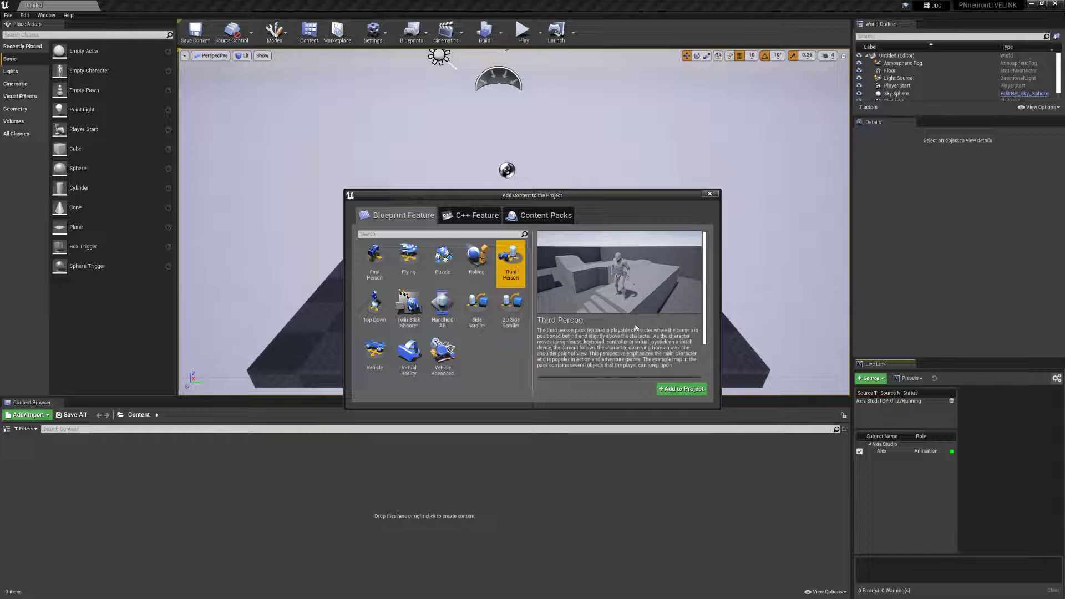
pyautogui.click(702, 388)
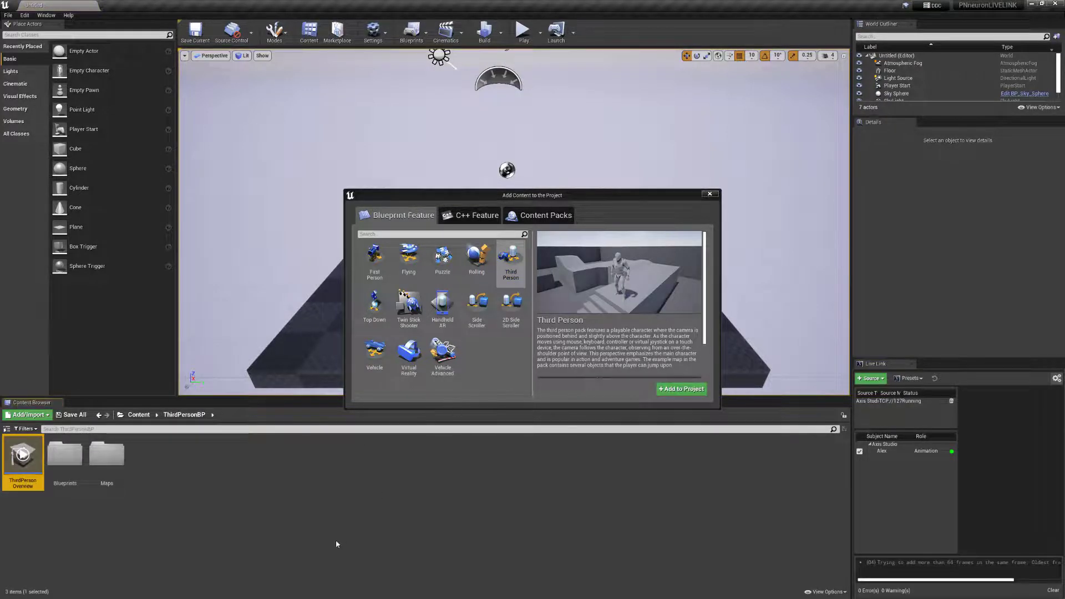
pyautogui.click(710, 193)
# In the Mannequin/Character/Mesh folder, create an Anim Blueprint from UE4_Mannequin_Skeleton, keeping the default name
pyautogui.click(137, 416)
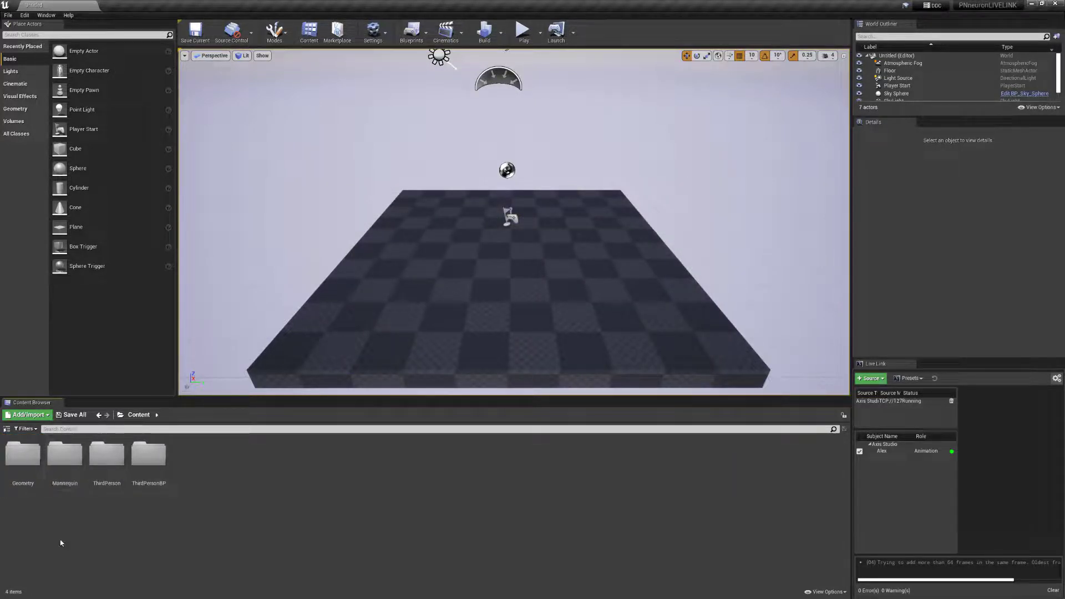
pyautogui.doubleClick(63, 458)
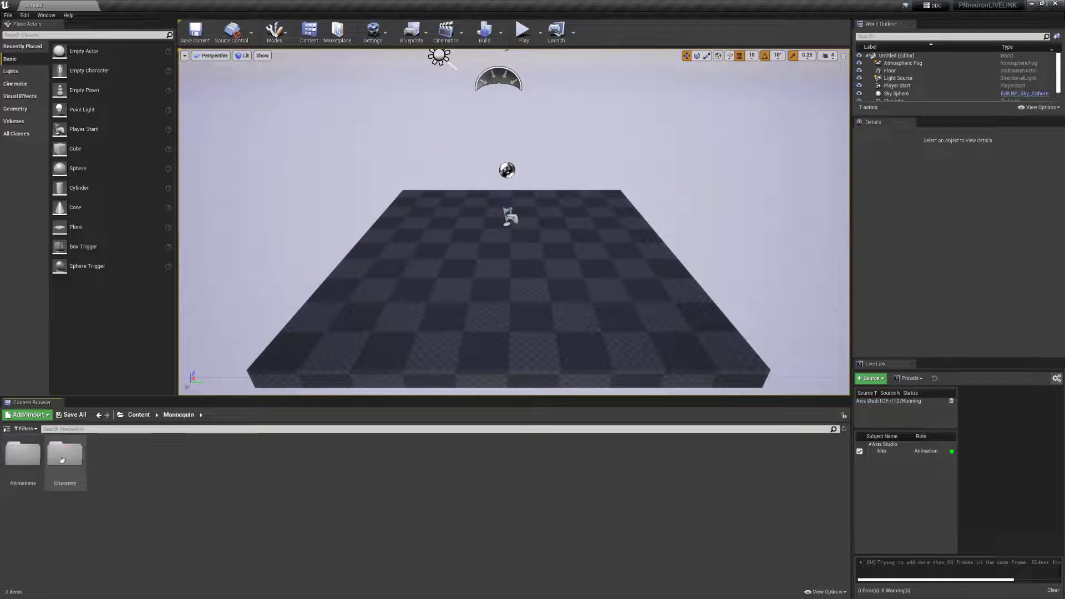
pyautogui.doubleClick(62, 461)
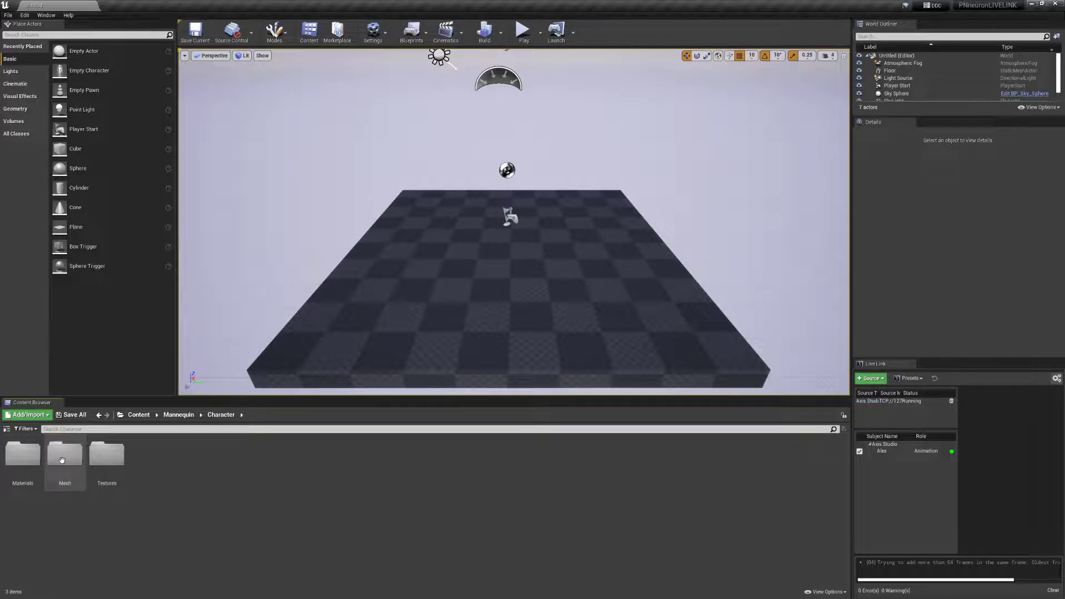
pyautogui.doubleClick(63, 461)
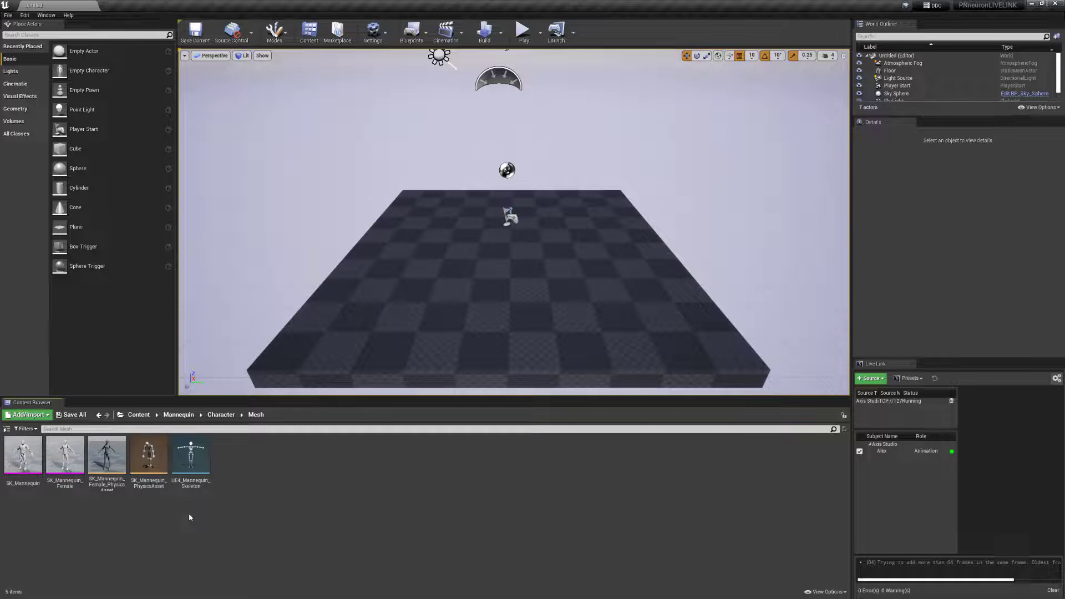
pyautogui.rightClick(197, 447)
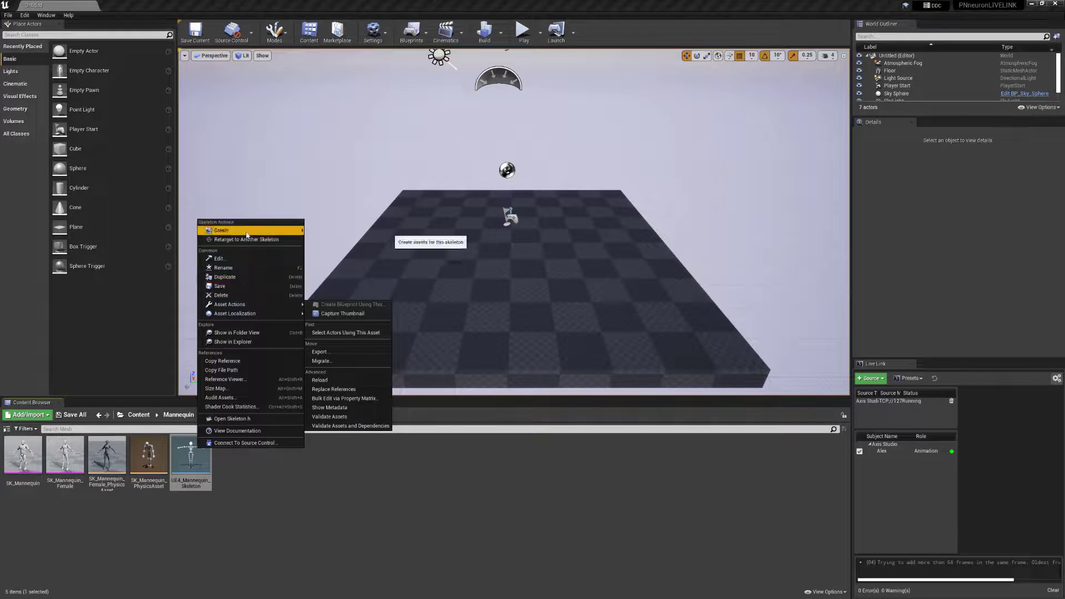
pyautogui.moveTo(246, 232)
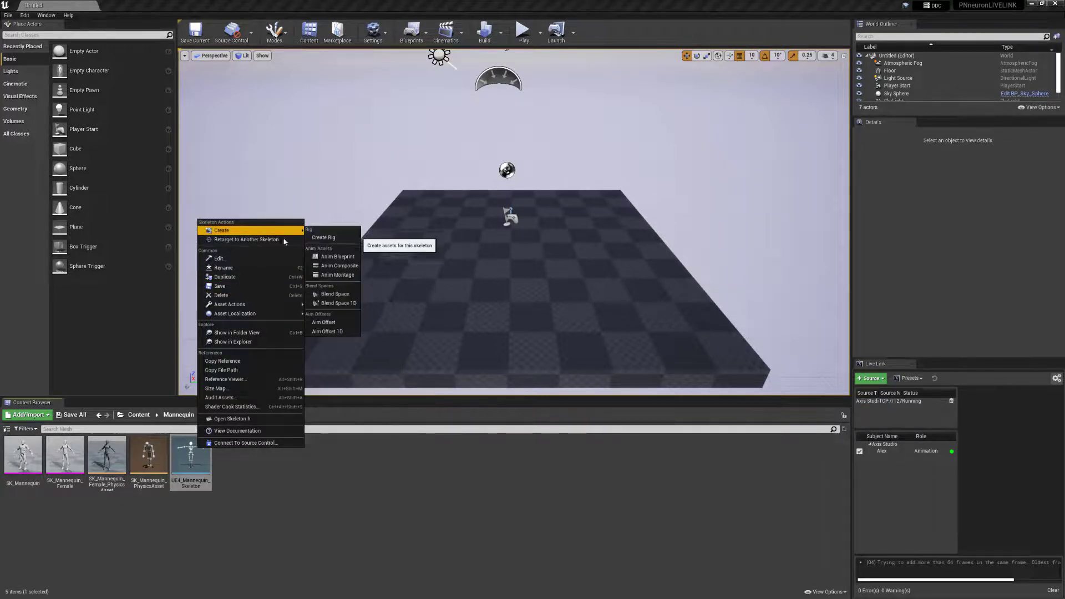
pyautogui.click(326, 257)
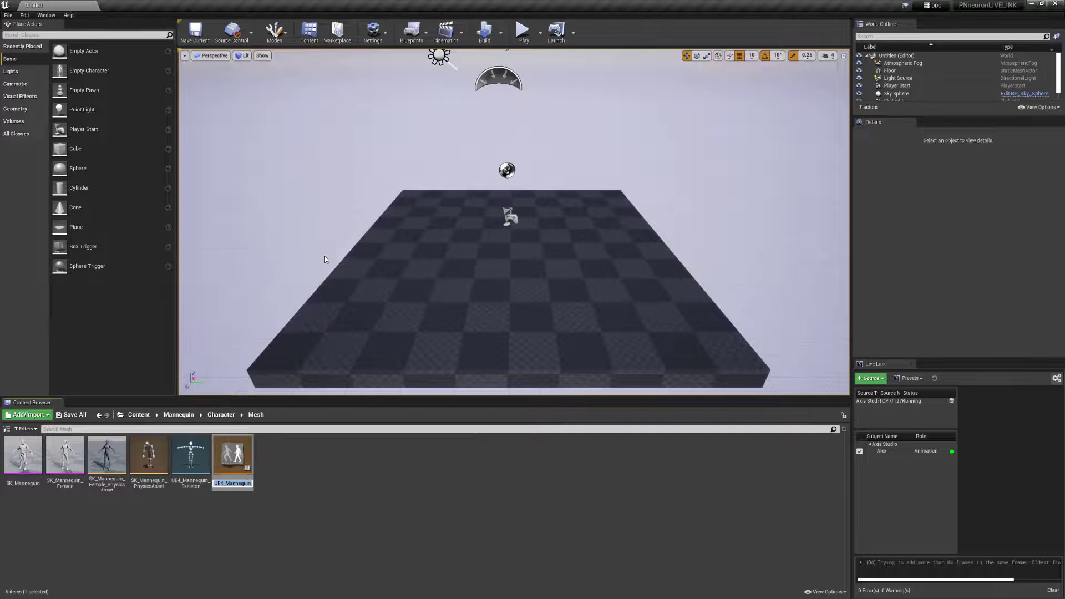
pyautogui.press('Return')
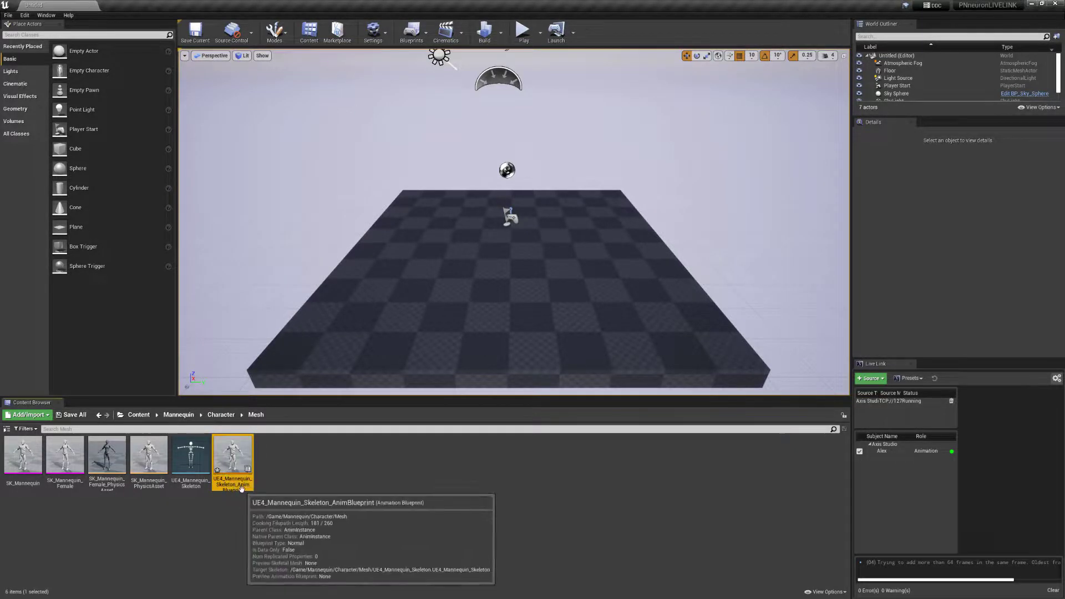
# Open the new Anim Blueprint docked beside the level editor, and widen its AnimGraph with the Output Pose node moved aside
pyautogui.doubleClick(236, 452)
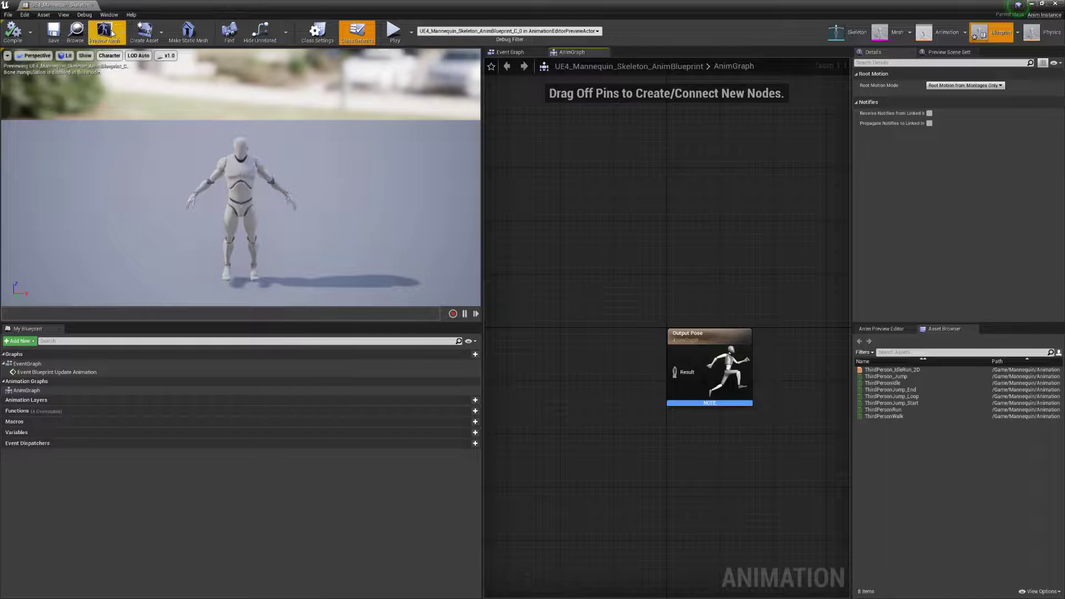
pyautogui.moveTo(55, 5); pyautogui.dragTo(179, 4)
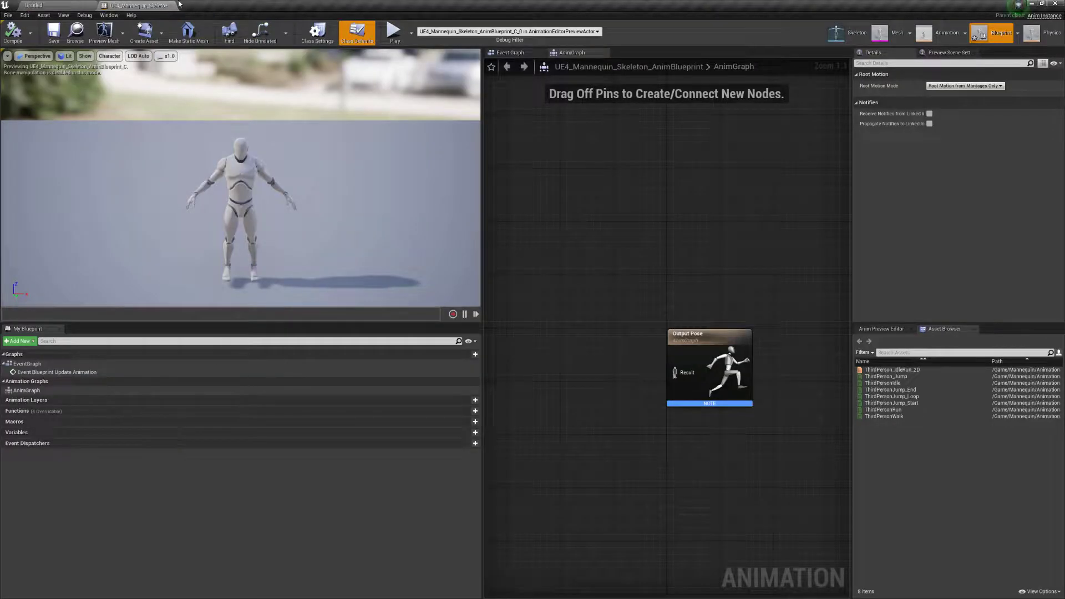
pyautogui.moveTo(487, 267); pyautogui.dragTo(393, 268)
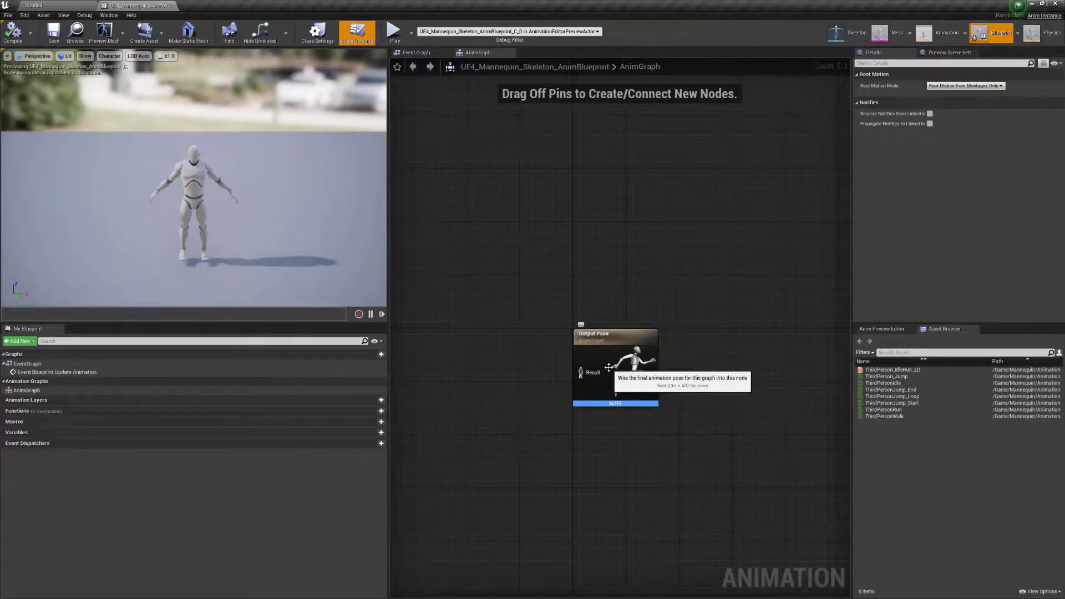
pyautogui.moveTo(608, 367); pyautogui.dragTo(688, 347)
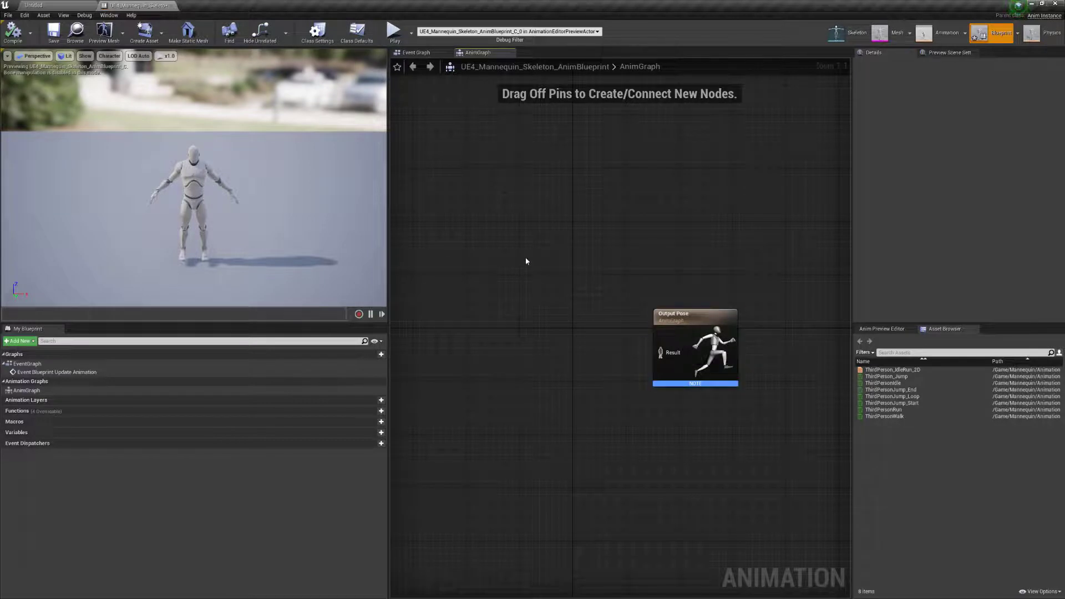
# Add a Live Link Pose node to the AnimGraph, connect it to the Output Pose result and compile
pyautogui.rightClick(497, 253)
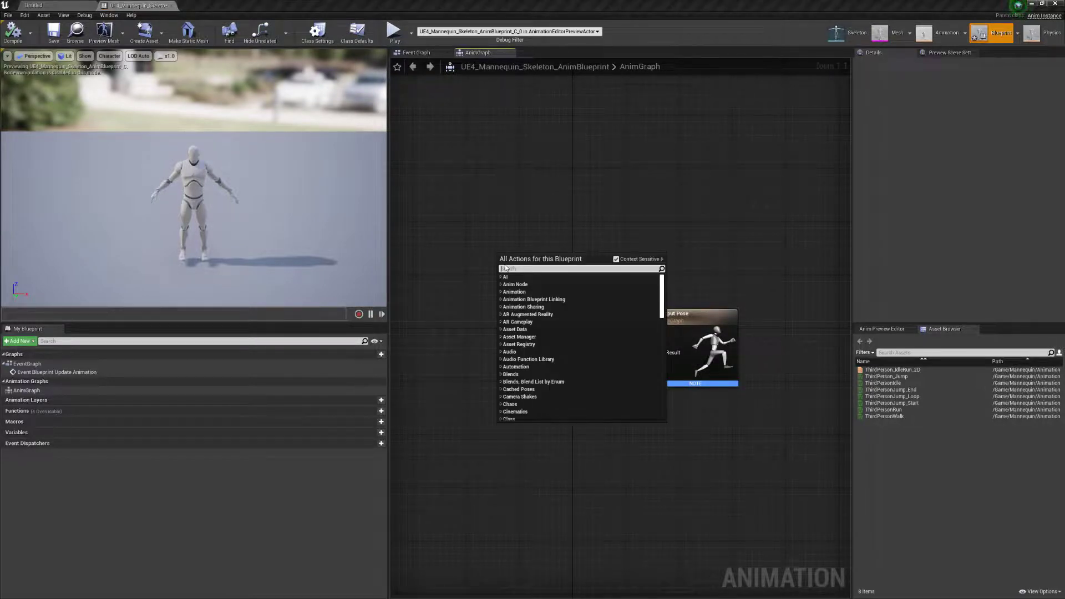
pyautogui.write('live')
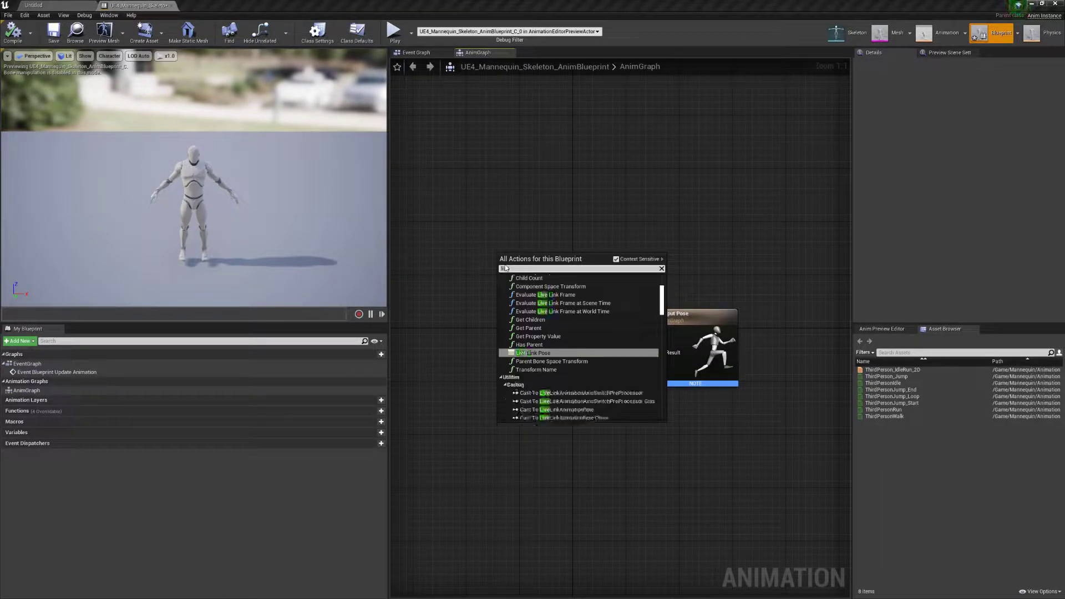
pyautogui.press('Return')
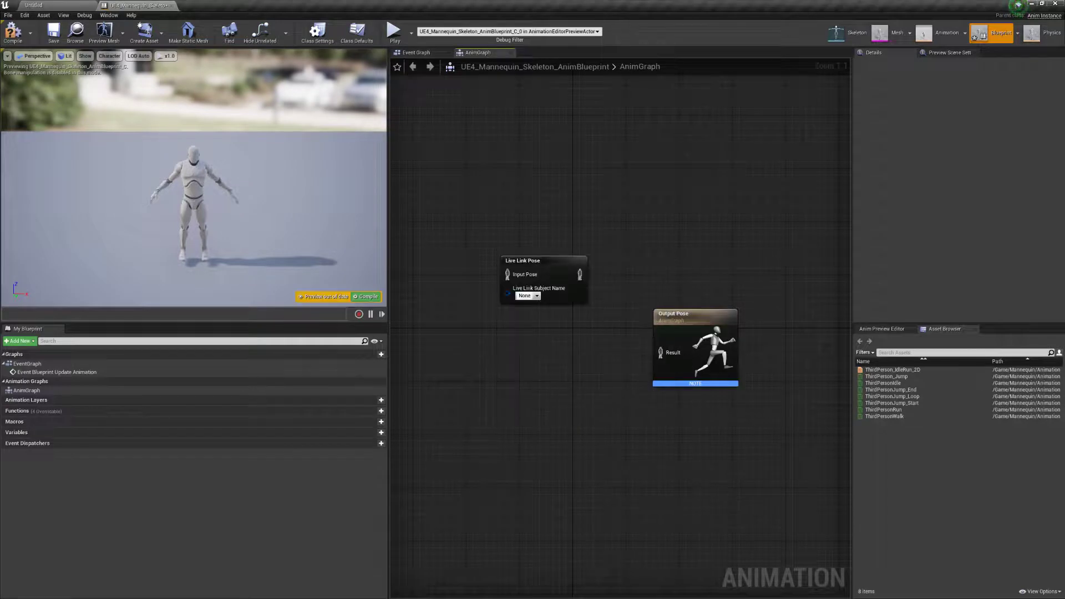
pyautogui.moveTo(531, 264); pyautogui.dragTo(669, 355)
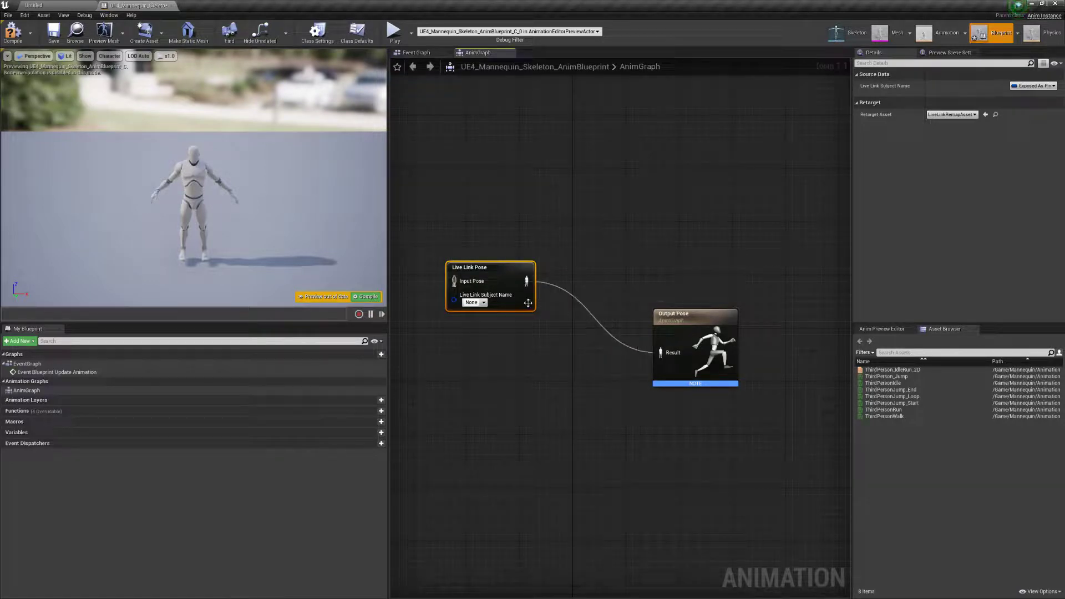
pyautogui.click(3, 29)
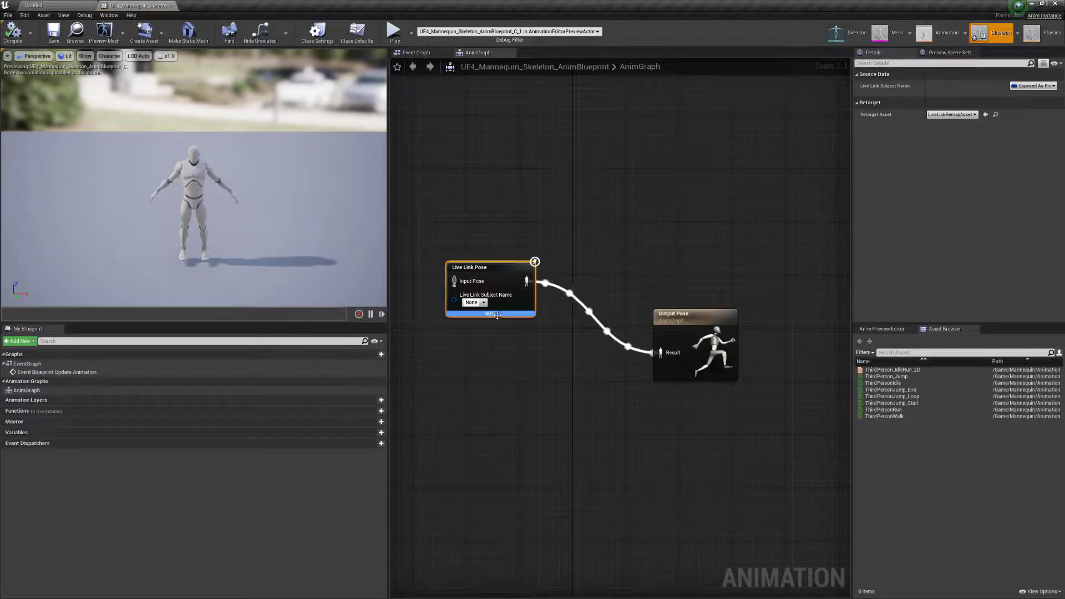
# Set the Live Link Pose node's subject name to the streamed Axis Studio avatar and recompile the blueprint
pyautogui.click(484, 302)
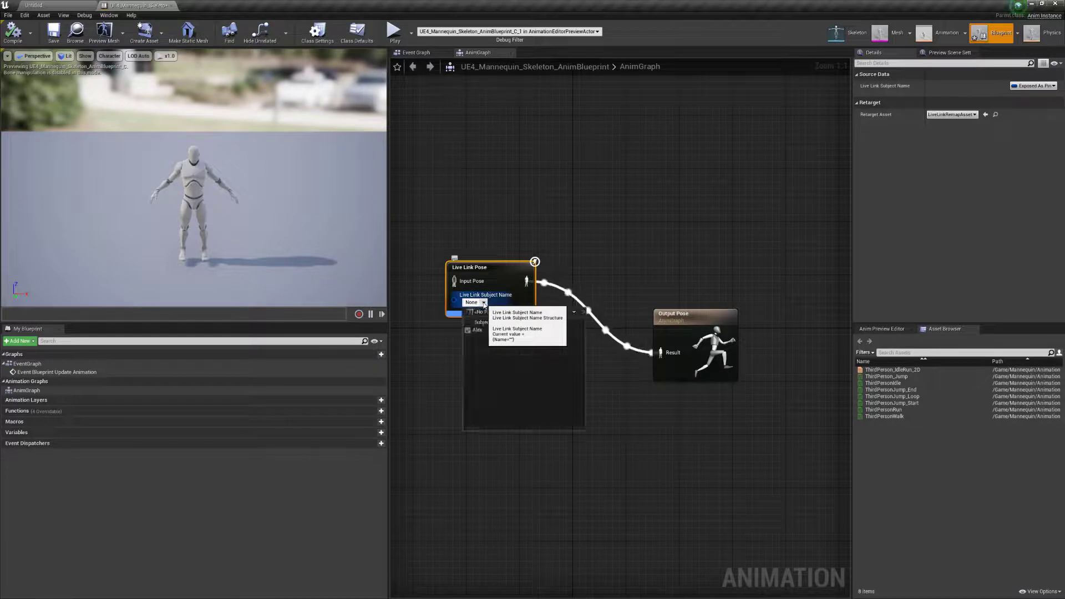
pyautogui.click(477, 330)
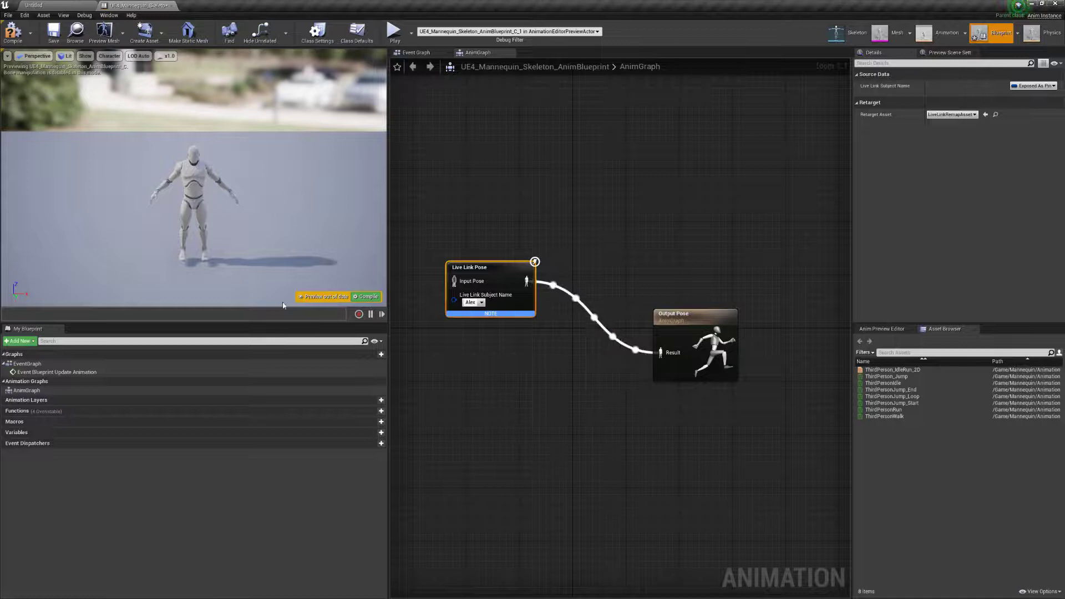
pyautogui.click(366, 296)
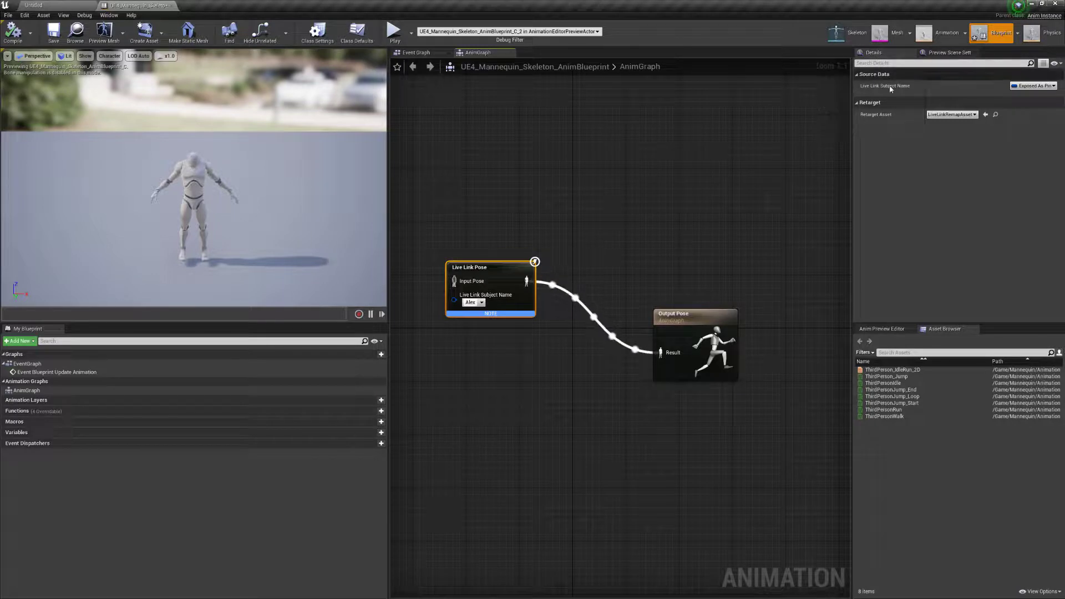
# Set the Live Link Pose node's retarget asset to UE_Mannequin_LiveLink_RemapAsset, then compile and save the Anim Blueprint
pyautogui.click(941, 115)
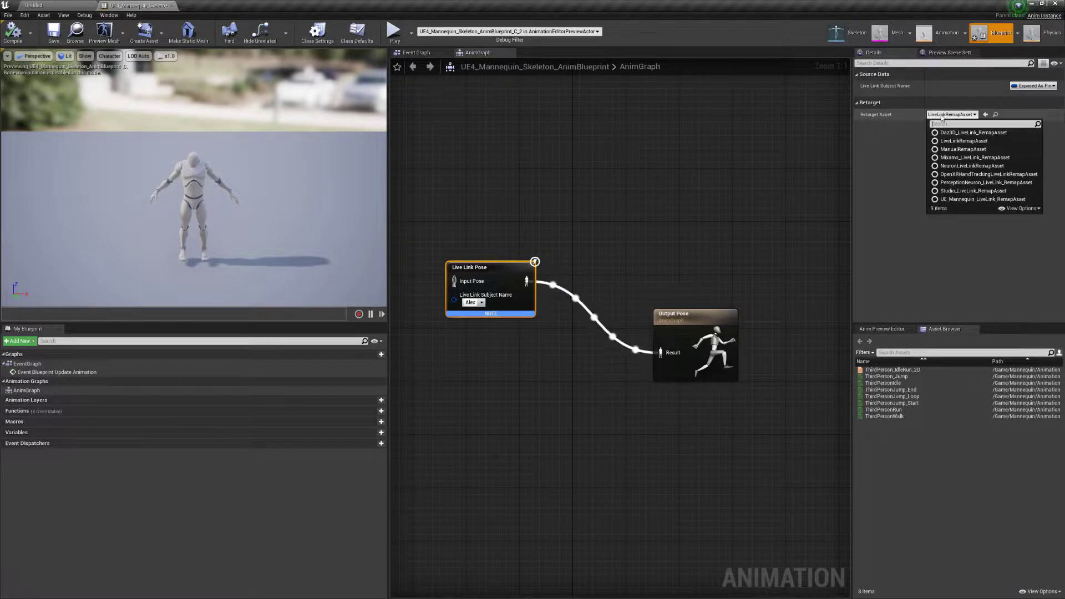
pyautogui.click(967, 200)
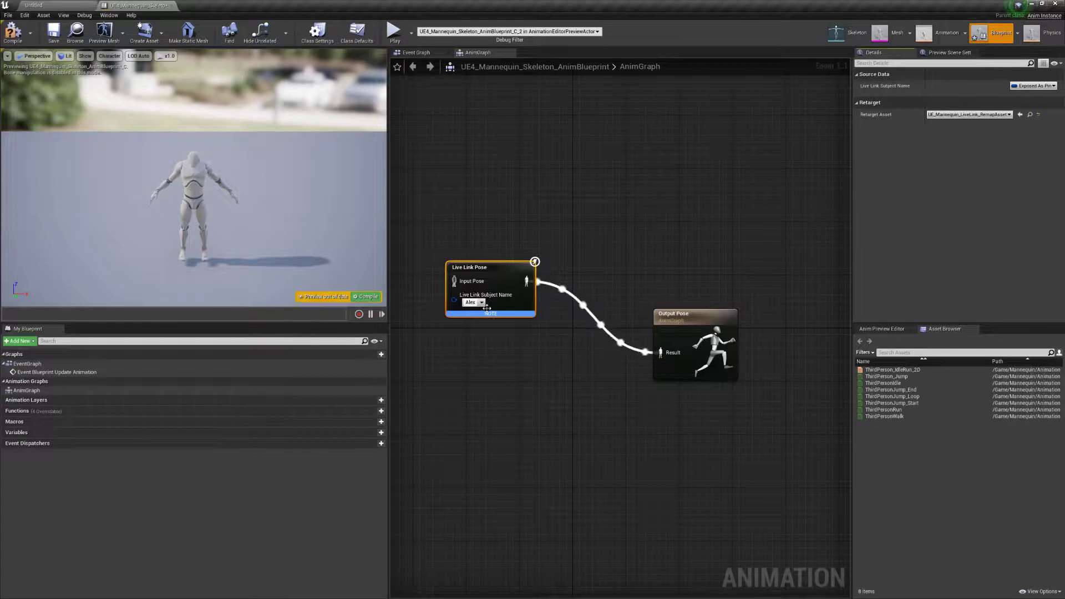
pyautogui.click(360, 298)
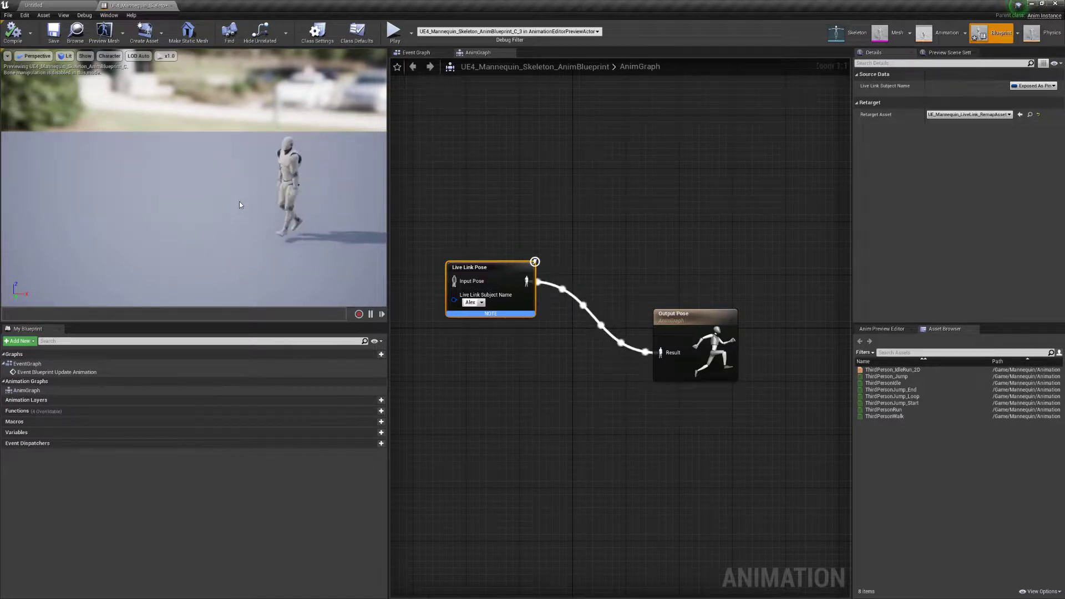
pyautogui.click(12, 30)
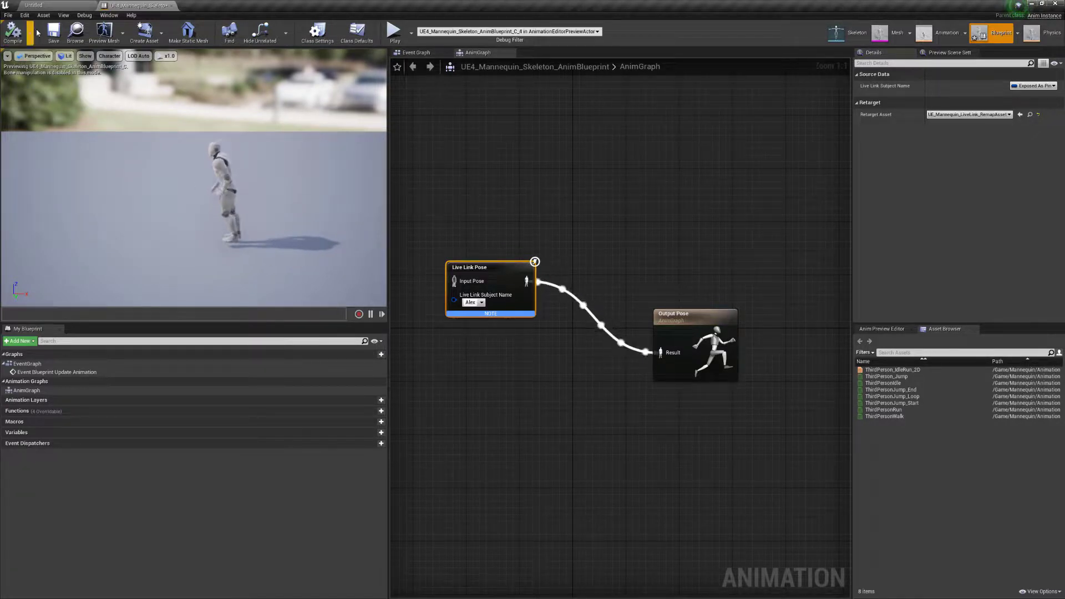
pyautogui.click(50, 33)
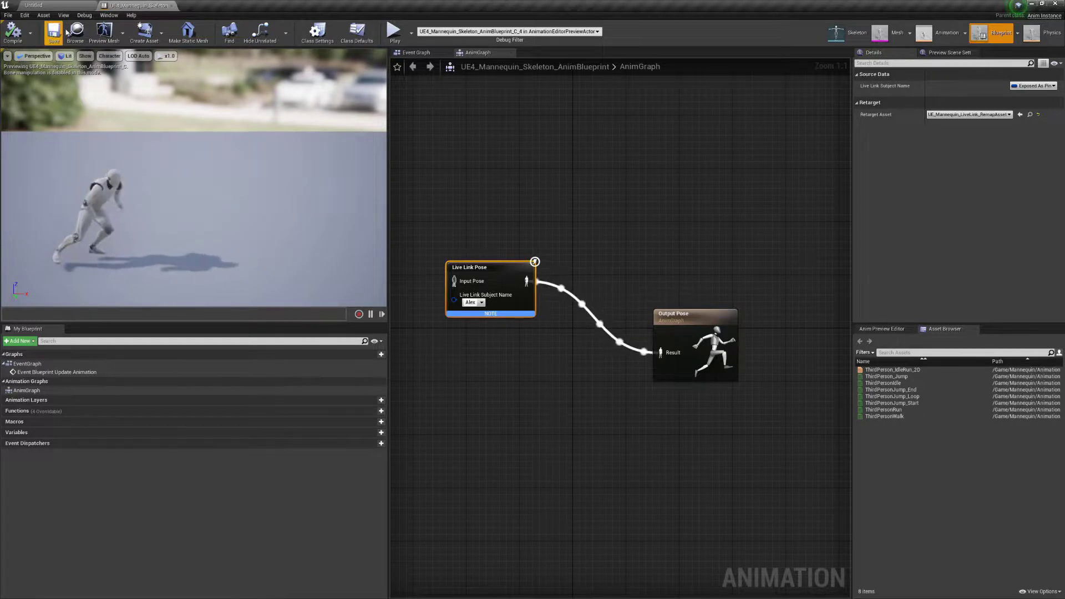
# Create an Actor-based Blueprint Class named PN_NewBlueprint in the mannequin's Mesh folder of the level editor's content browser
pyautogui.click(47, 8)
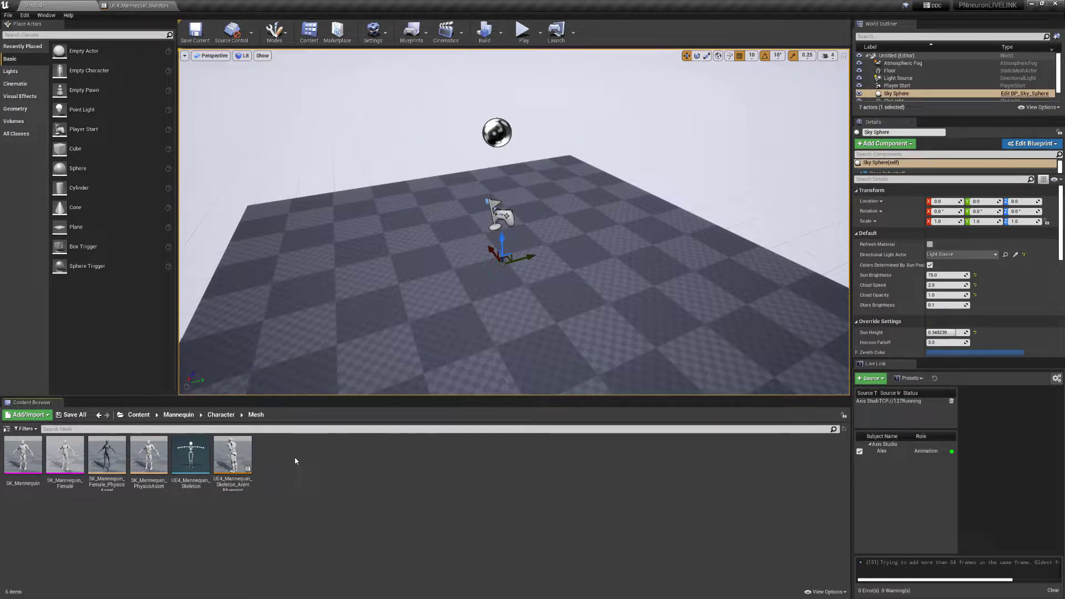
pyautogui.rightClick(296, 461)
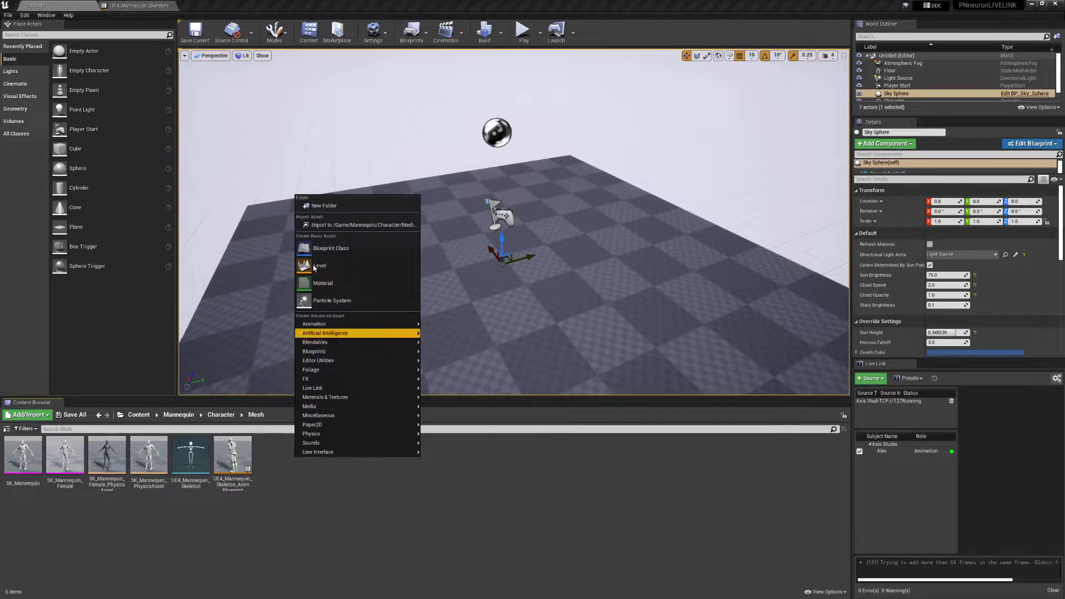
pyautogui.click(334, 249)
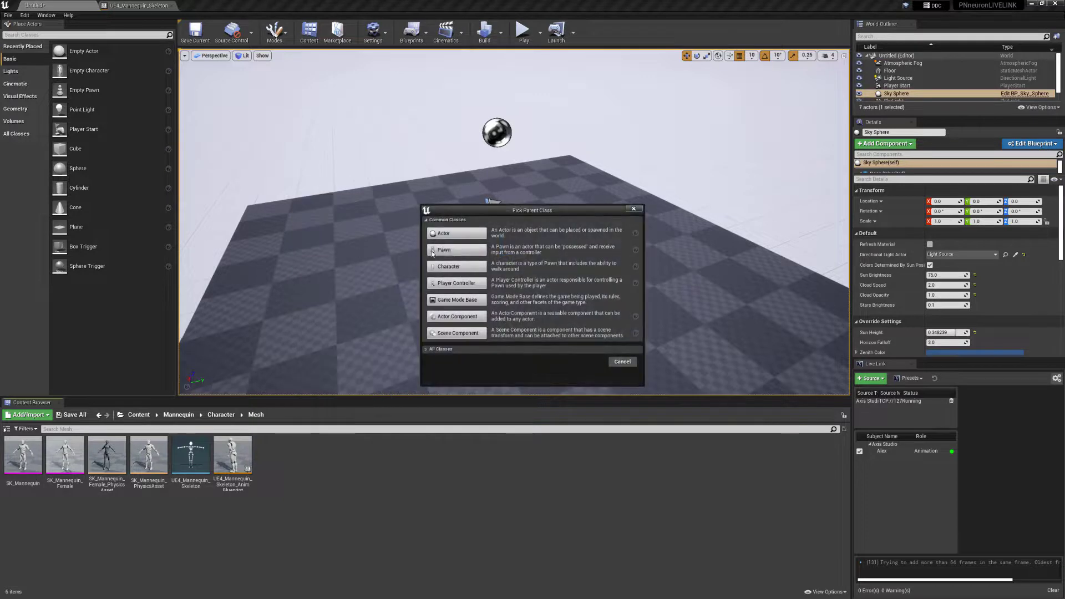
pyautogui.click(456, 232)
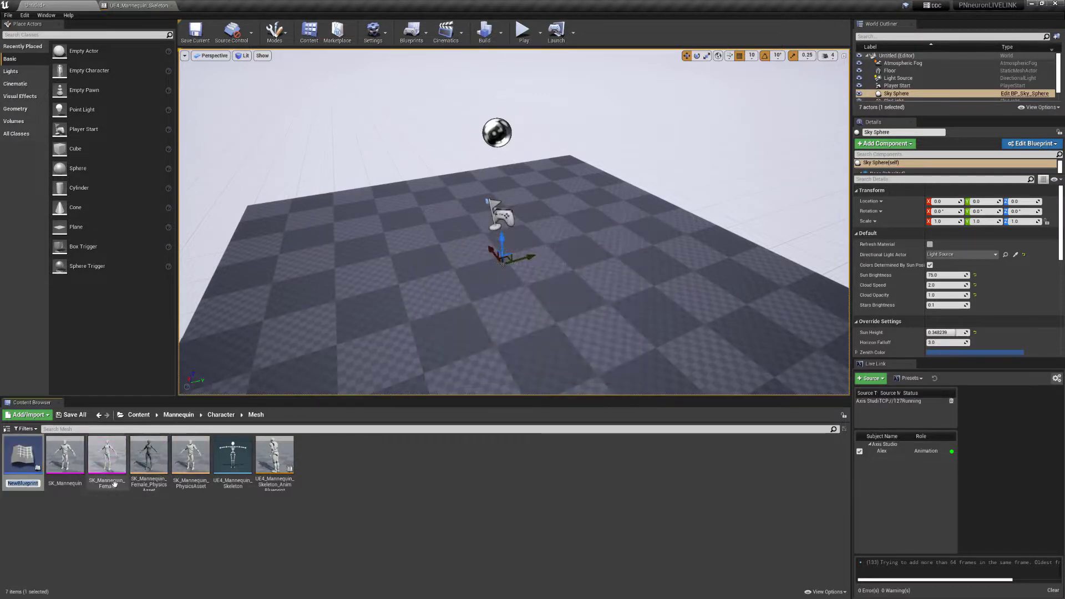
pyautogui.press('Return')
pyautogui.write('PN')
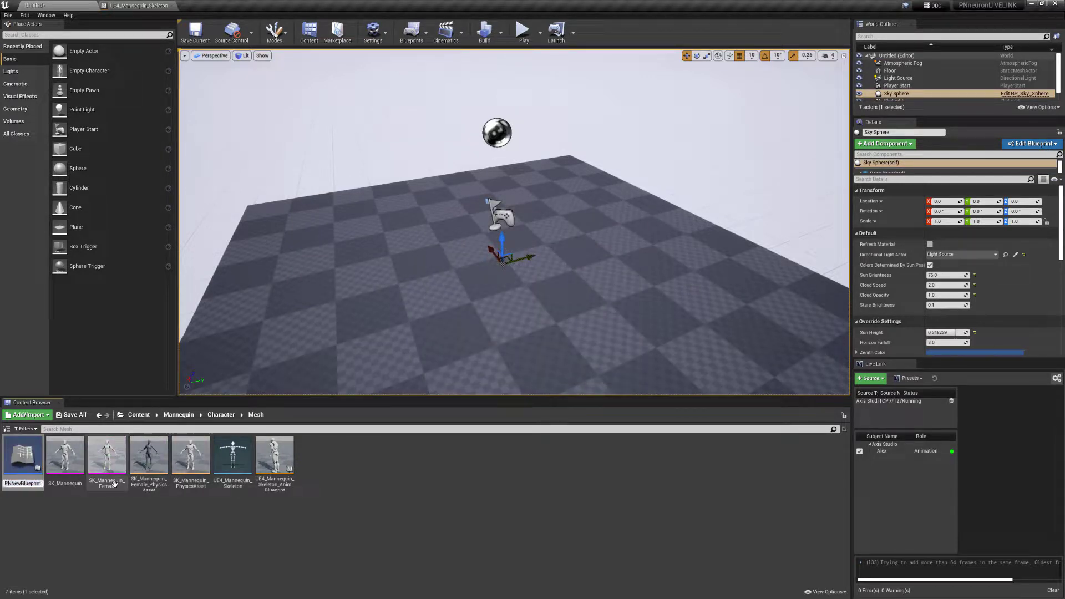
pyautogui.write('_')
pyautogui.press('Return')
pyautogui.click(108, 553)
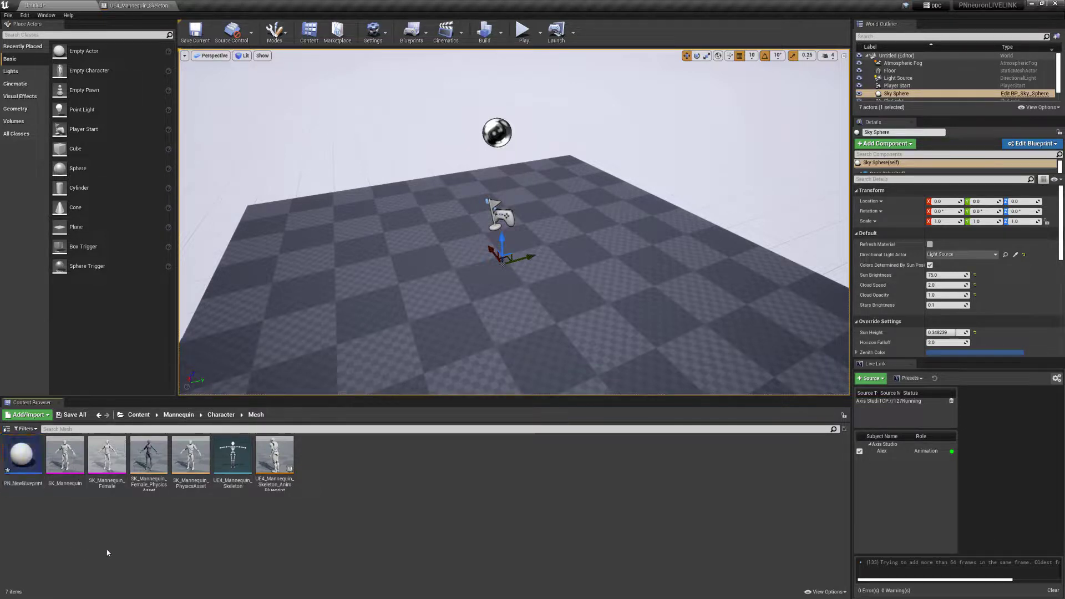
# Open PN_NewBlueprint for editing and add a Skeletal Mesh component, keeping its default name
pyautogui.doubleClick(34, 473)
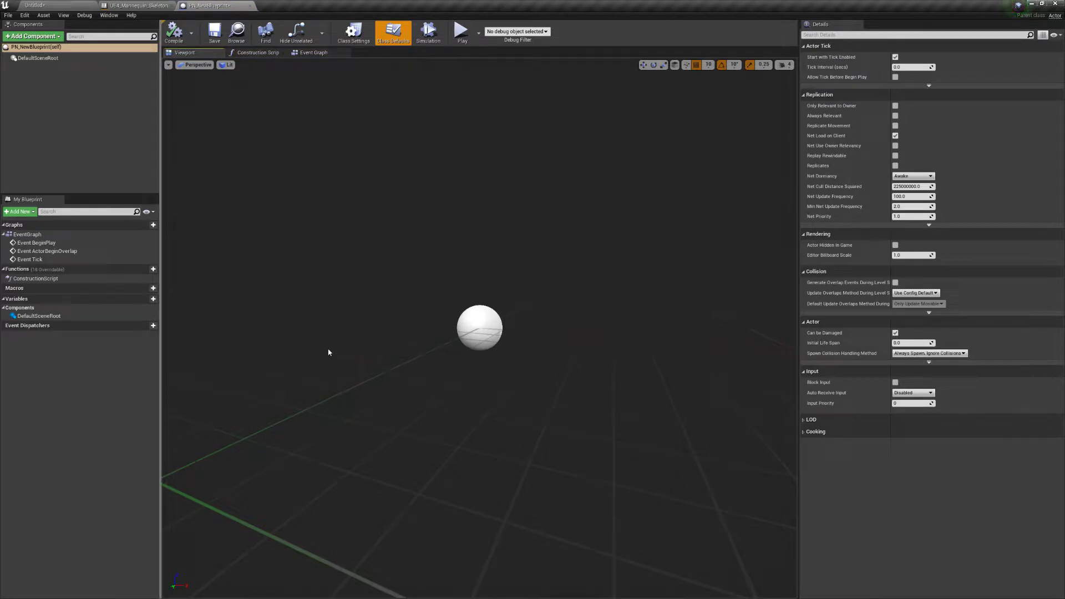
pyautogui.click(89, 128)
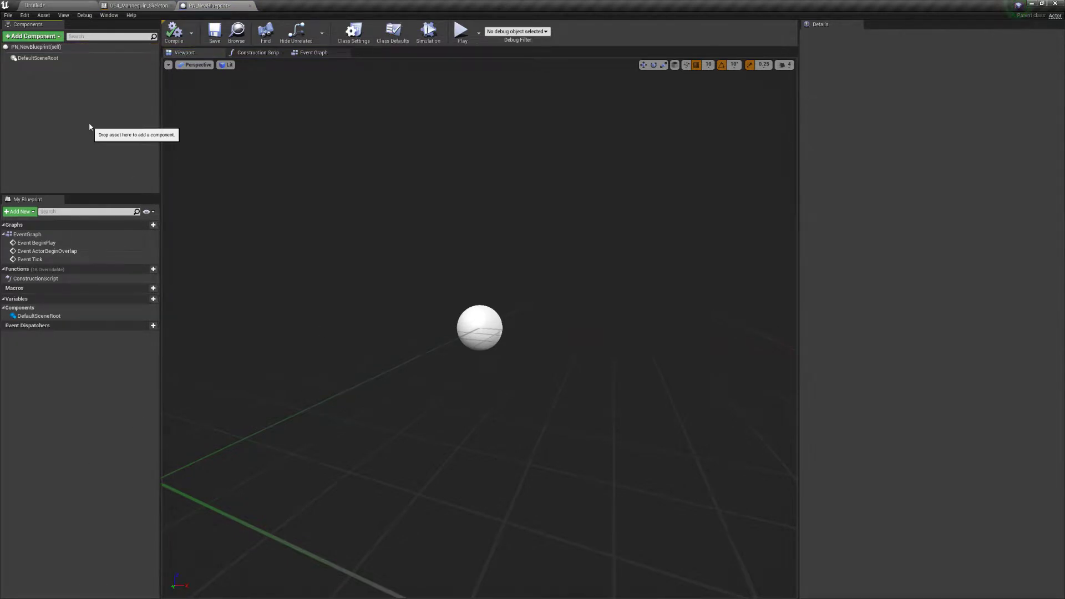
pyautogui.click(41, 37)
pyautogui.write('s')
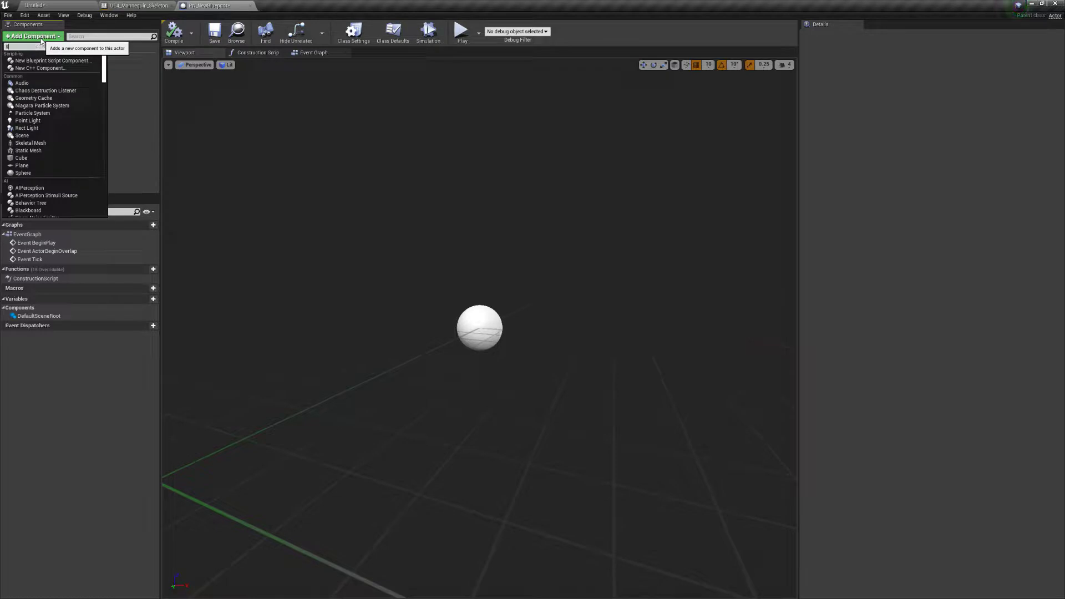
pyautogui.write('kel')
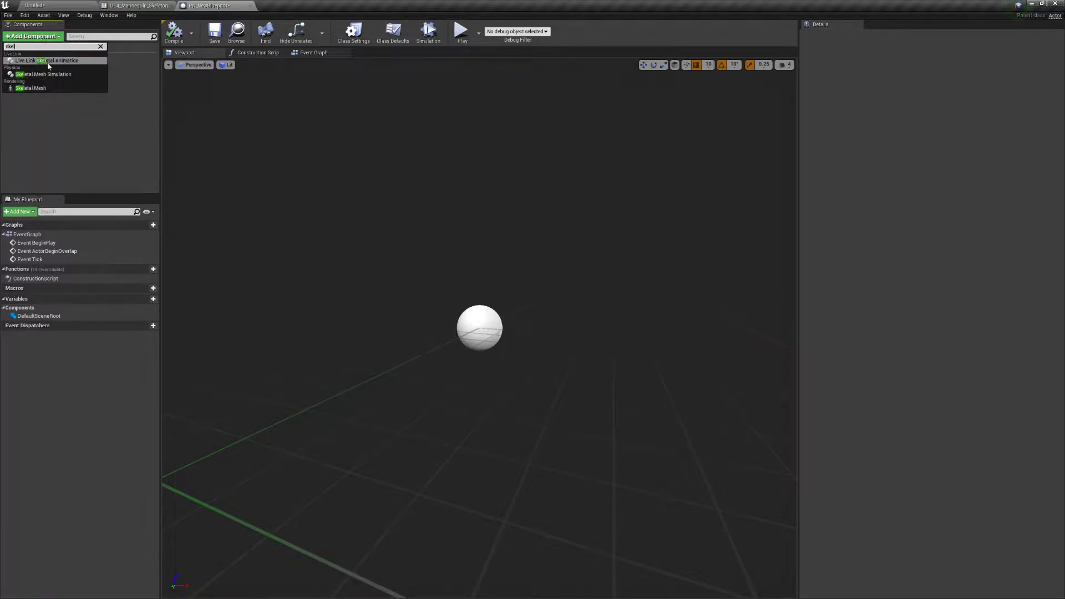
pyautogui.click(44, 89)
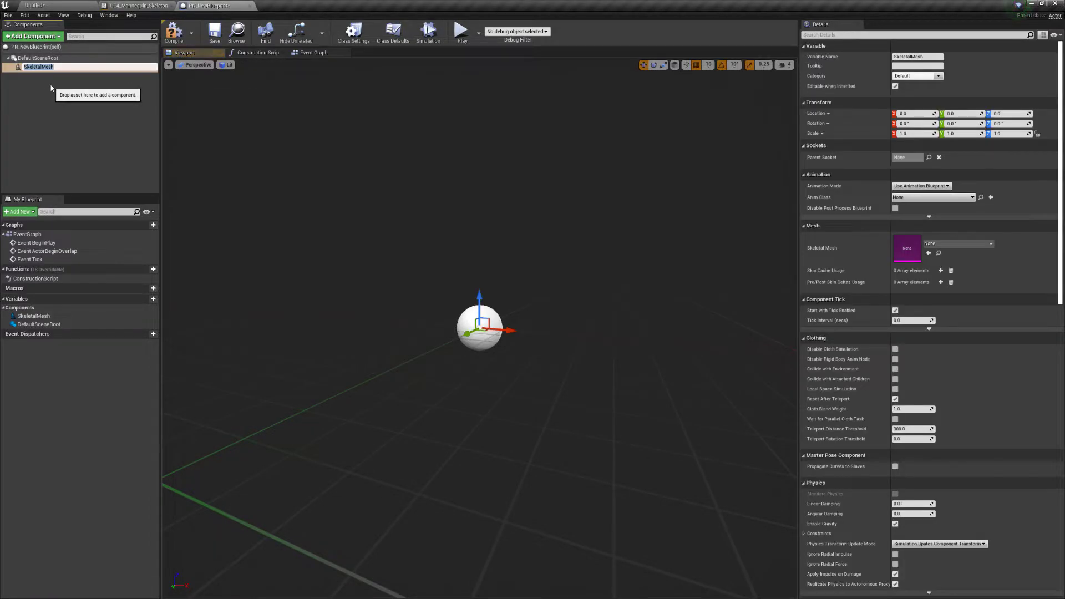
pyautogui.press('Return')
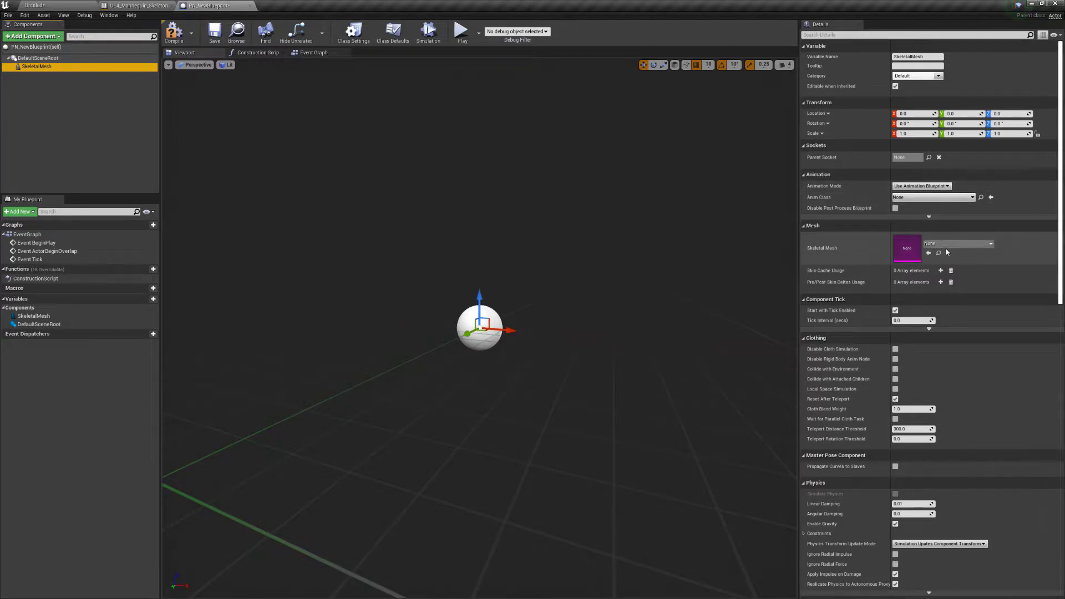
# Assign SK_Mannequin as the component's skeletal mesh and make the component the root in place of DefaultSceneRoot
pyautogui.click(965, 244)
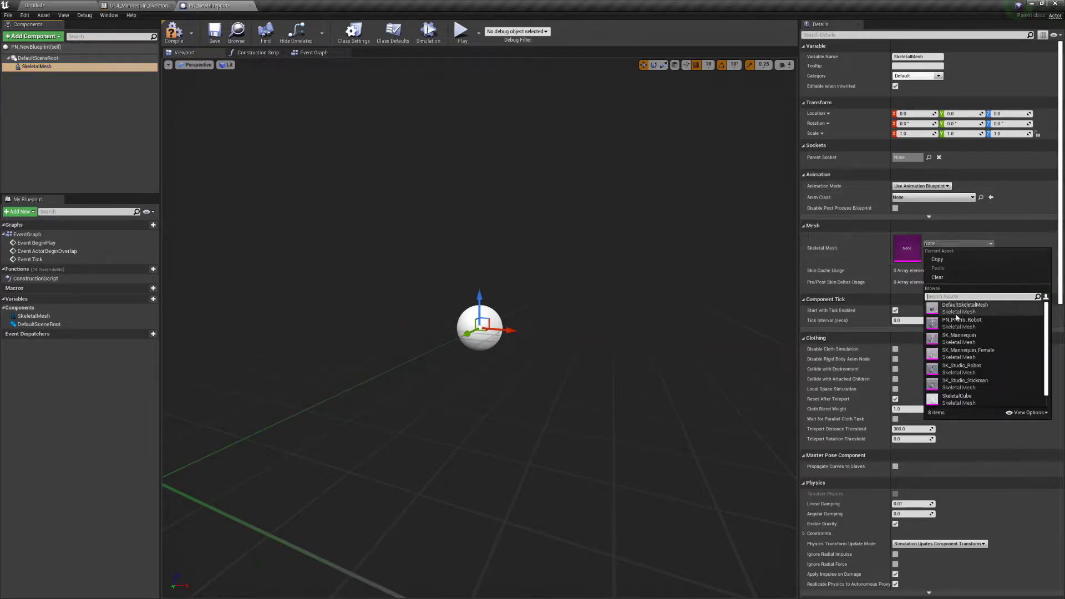
pyautogui.click(959, 339)
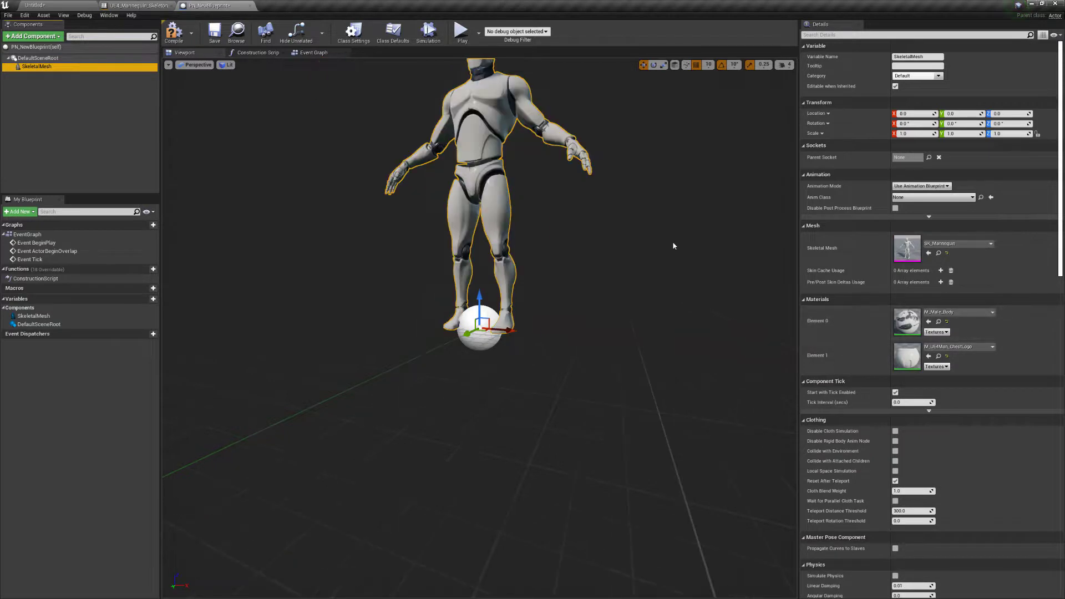
pyautogui.moveTo(172, 177)
pyautogui.mouseDown()
pyautogui.moveTo(171, 144)
pyautogui.moveTo(171, 210)
pyautogui.moveTo(189, 216)
pyautogui.moveTo(171, 178)
pyautogui.mouseUp()
pyautogui.click(63, 99)
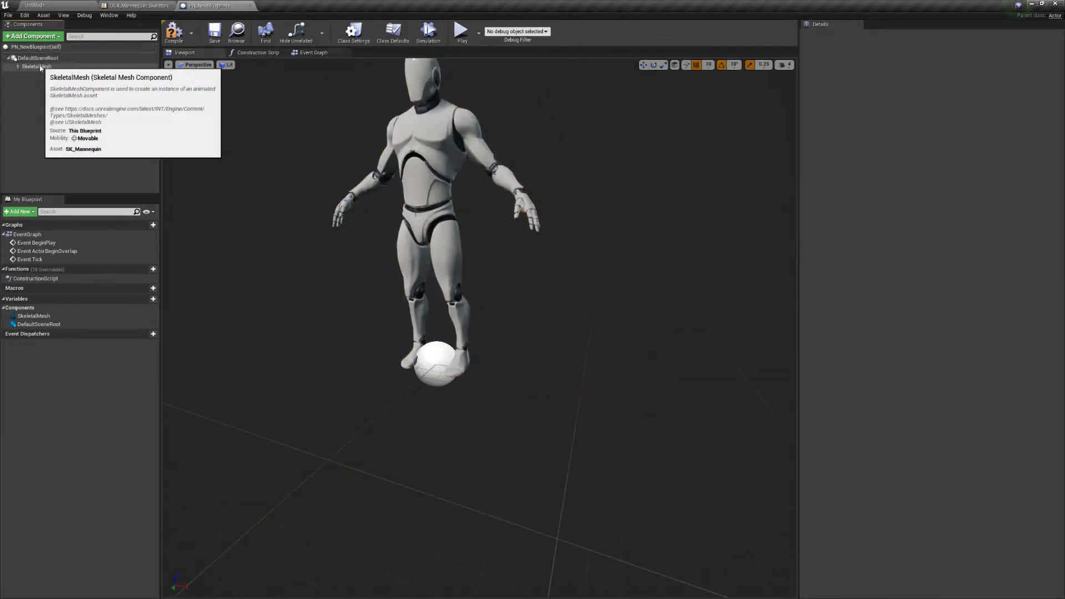
pyautogui.click(39, 67)
pyautogui.moveTo(40, 67); pyautogui.dragTo(38, 61)
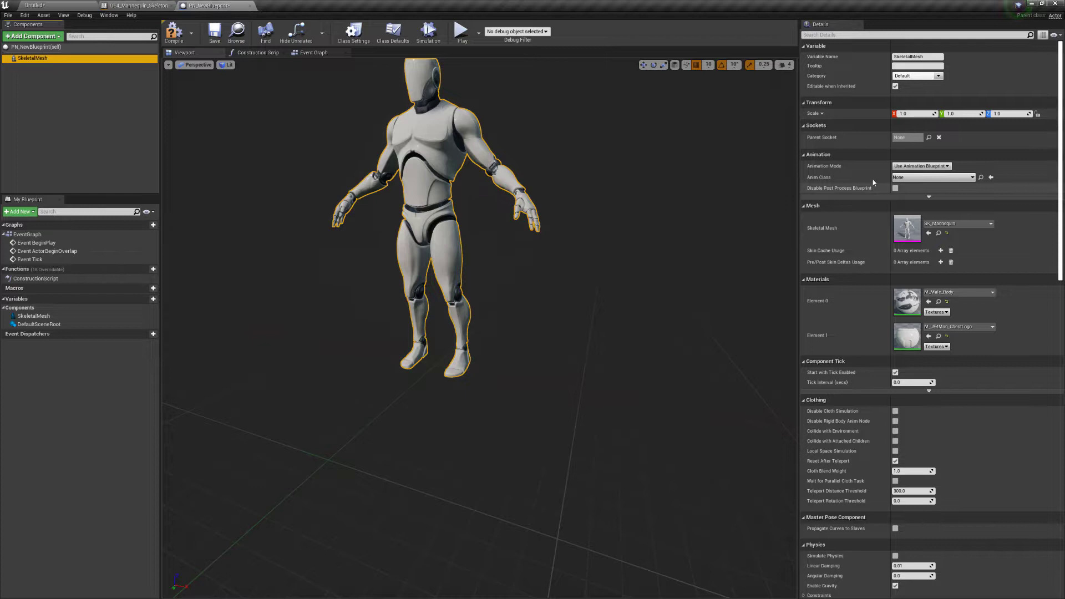
# Set the skeletal mesh component's Anim Class to UE4_Mannequin_Skeleton_AnimBlueprint and compile the blueprint
pyautogui.click(913, 179)
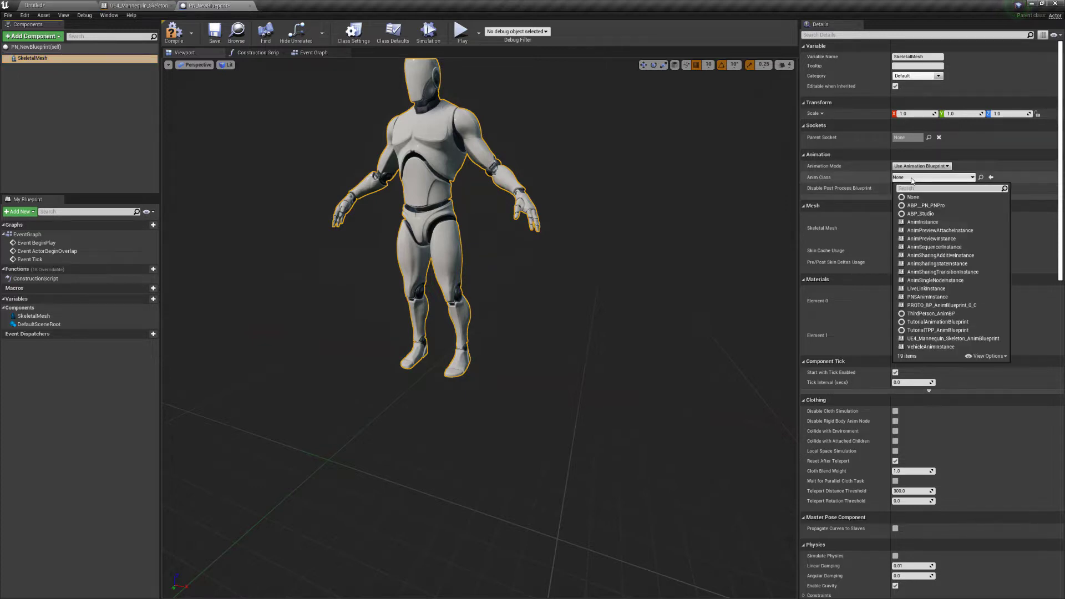
pyautogui.click(931, 340)
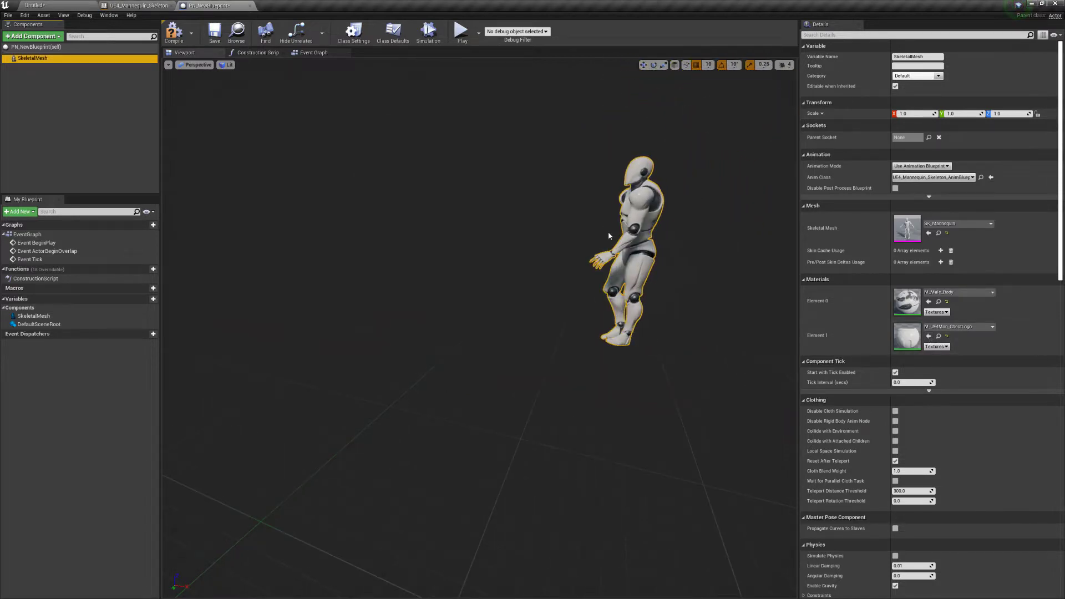
pyautogui.click(174, 33)
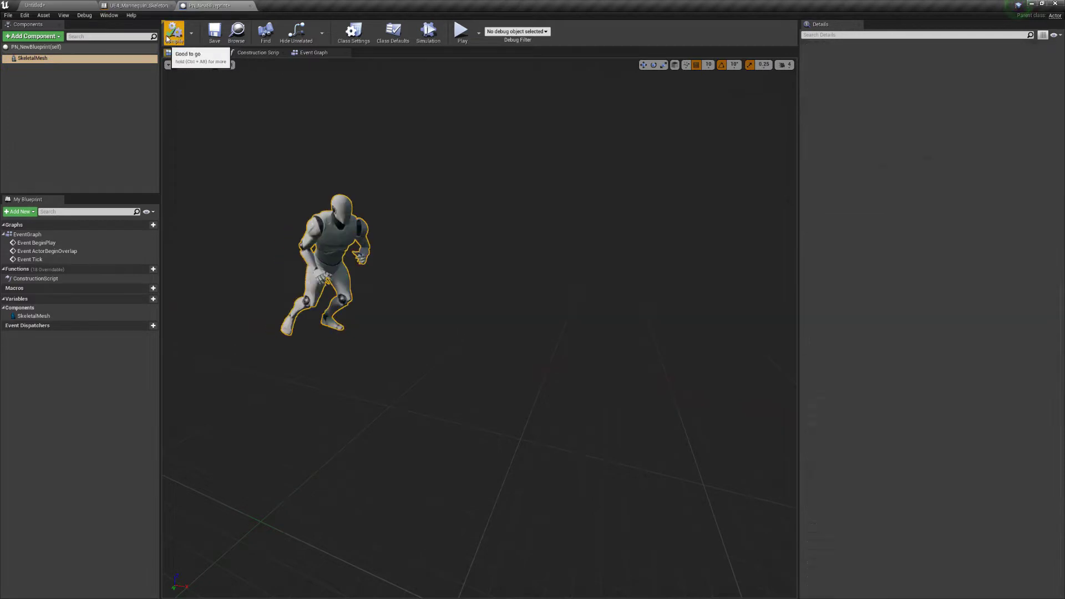
# Add a Live Link Skeletal Animation component to PN_NewBlueprint, then compile and save the blueprint
pyautogui.click(83, 145)
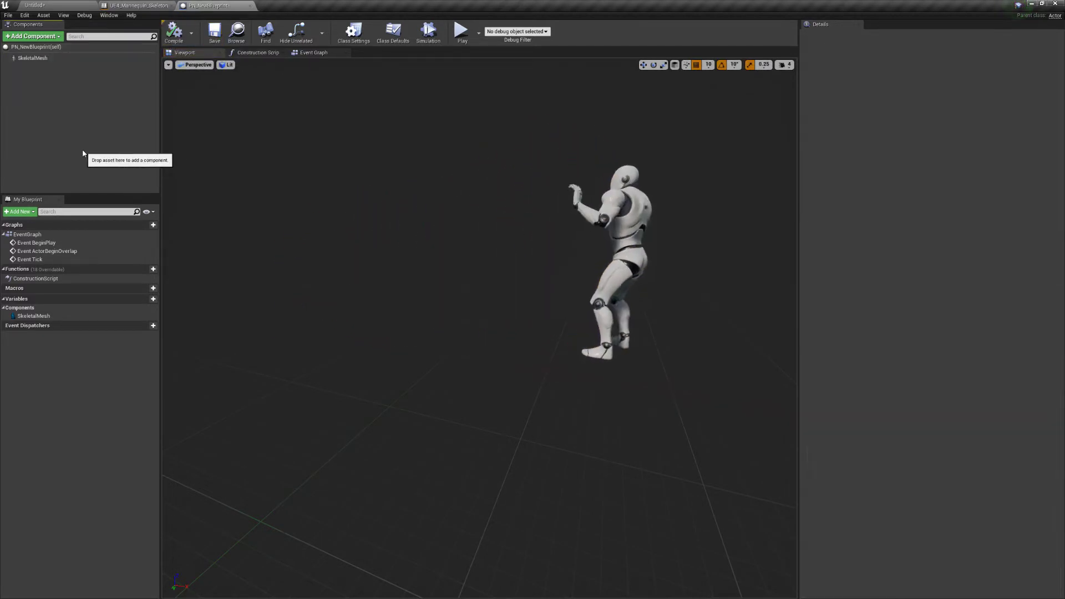
pyautogui.click(40, 42)
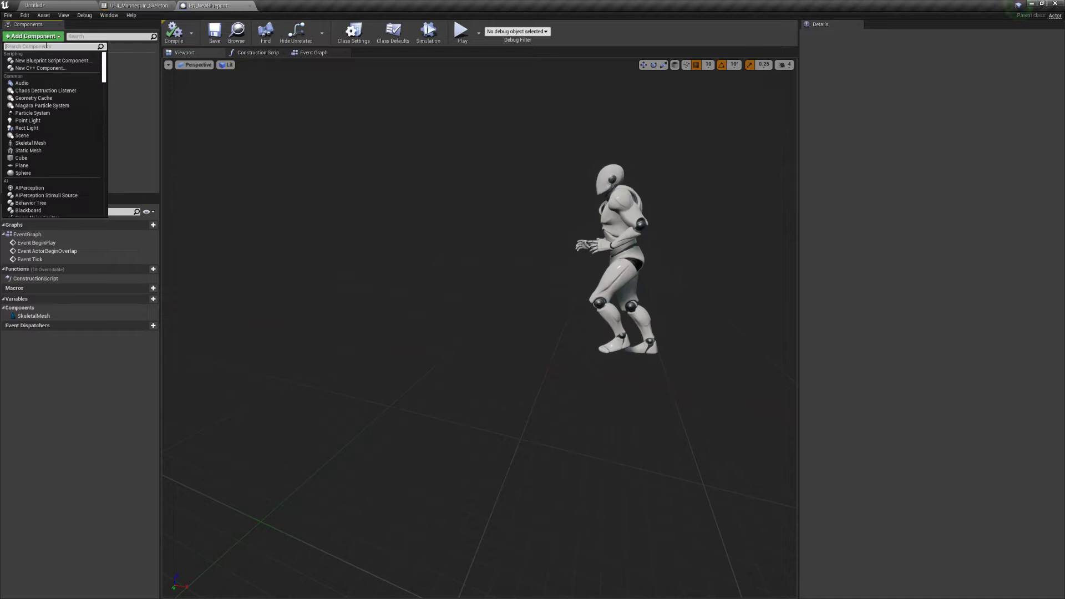
pyautogui.write('live')
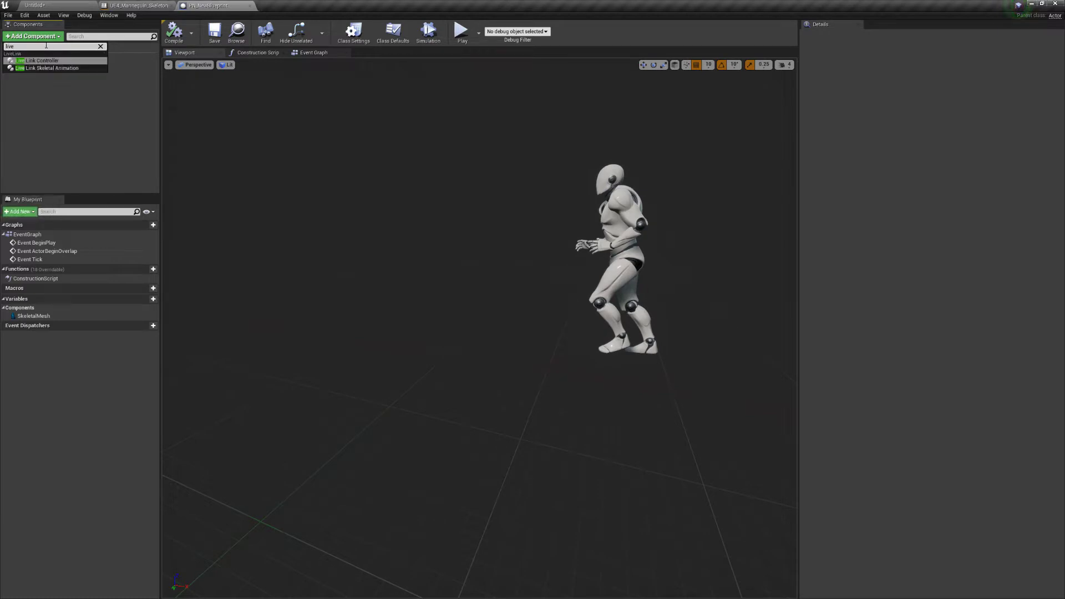
pyautogui.click(49, 68)
pyautogui.click(72, 113)
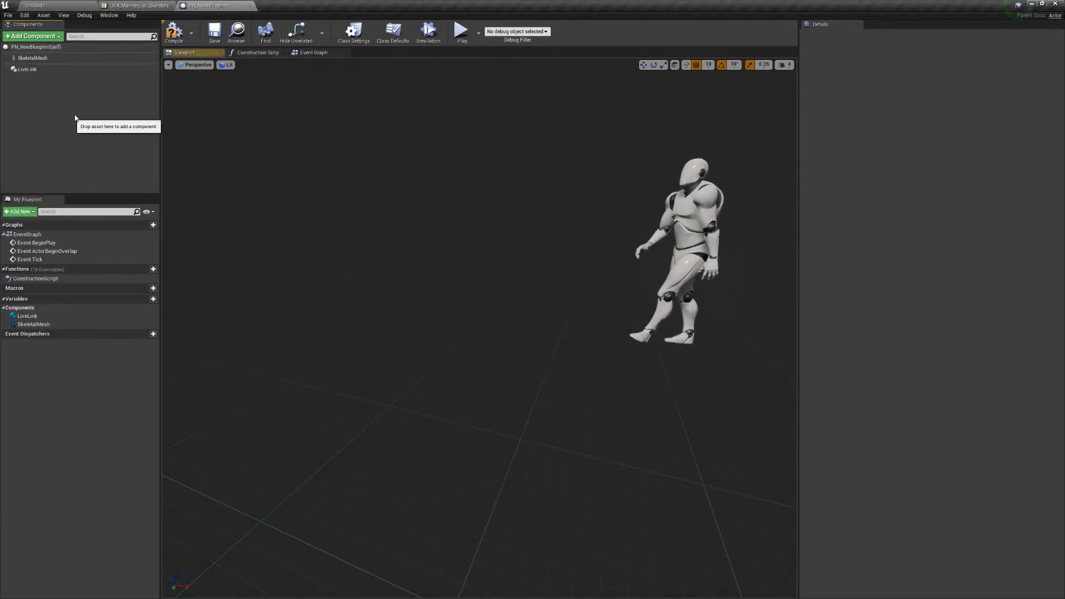
pyautogui.click(177, 33)
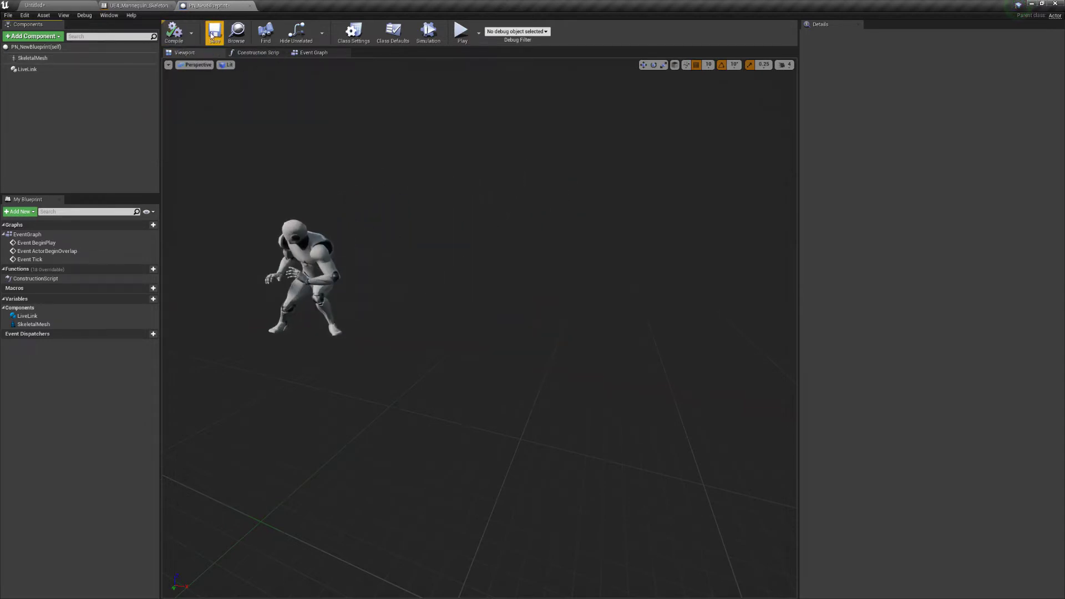
# Place PN_NewBlueprint from the content browser on the level's floor at about X 180, Y -150, Z 20
pyautogui.click(58, 8)
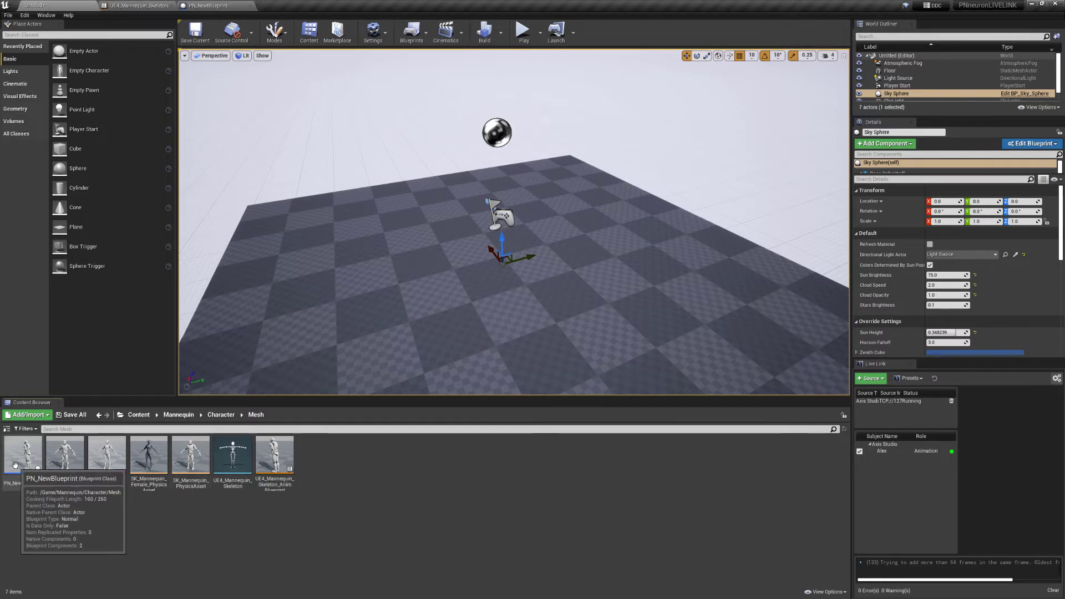
pyautogui.moveTo(15, 463); pyautogui.dragTo(406, 233)
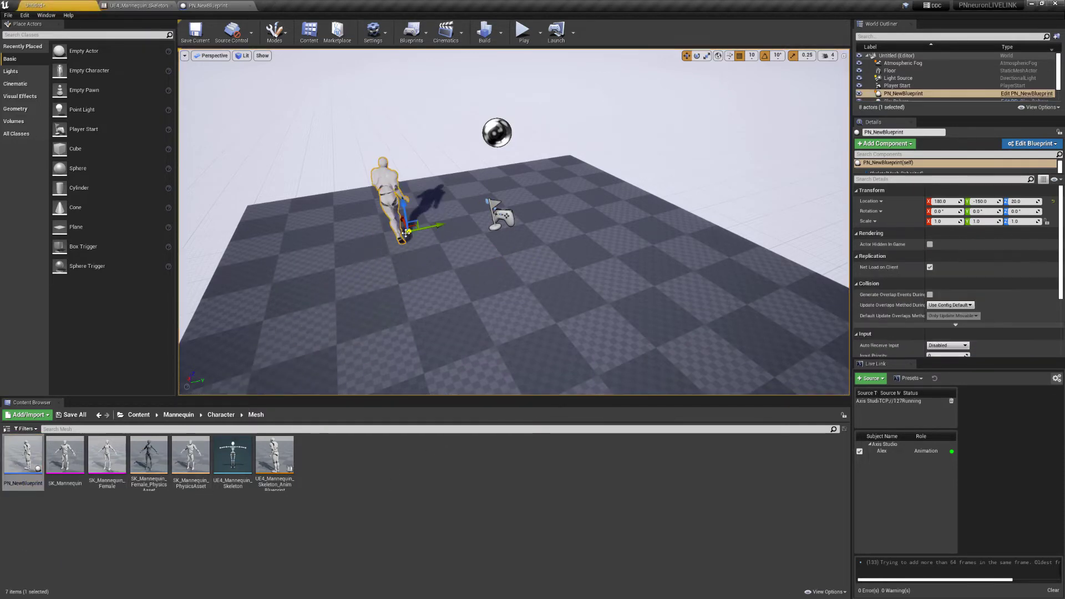